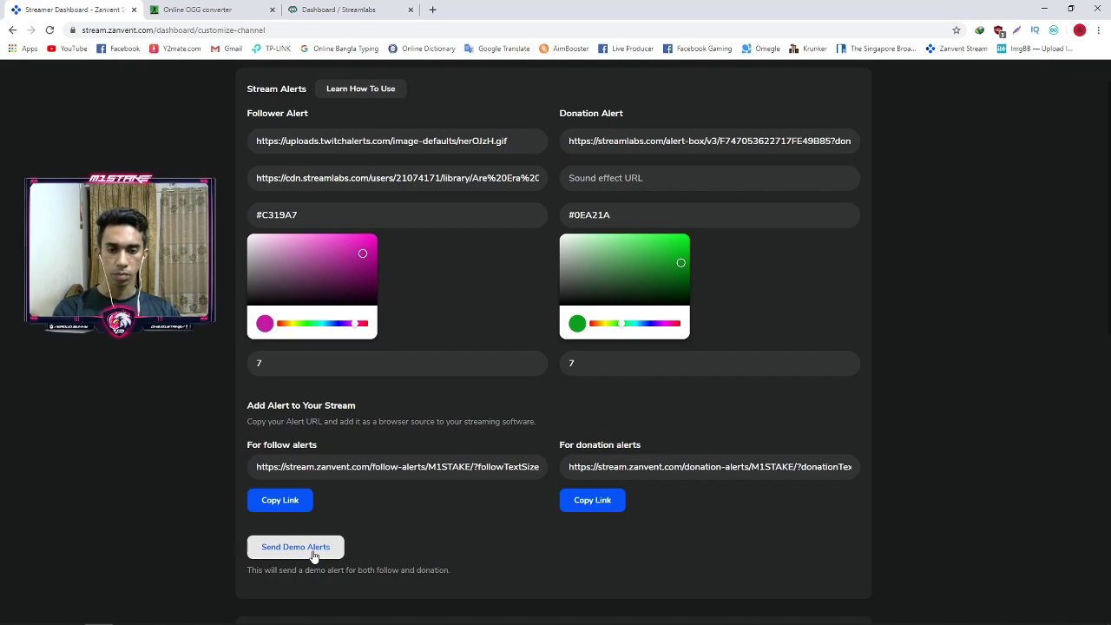
# Play the demo follow and donation alerts, then switch to the Streamlabs dashboard tab.
pyautogui.click(314, 556)
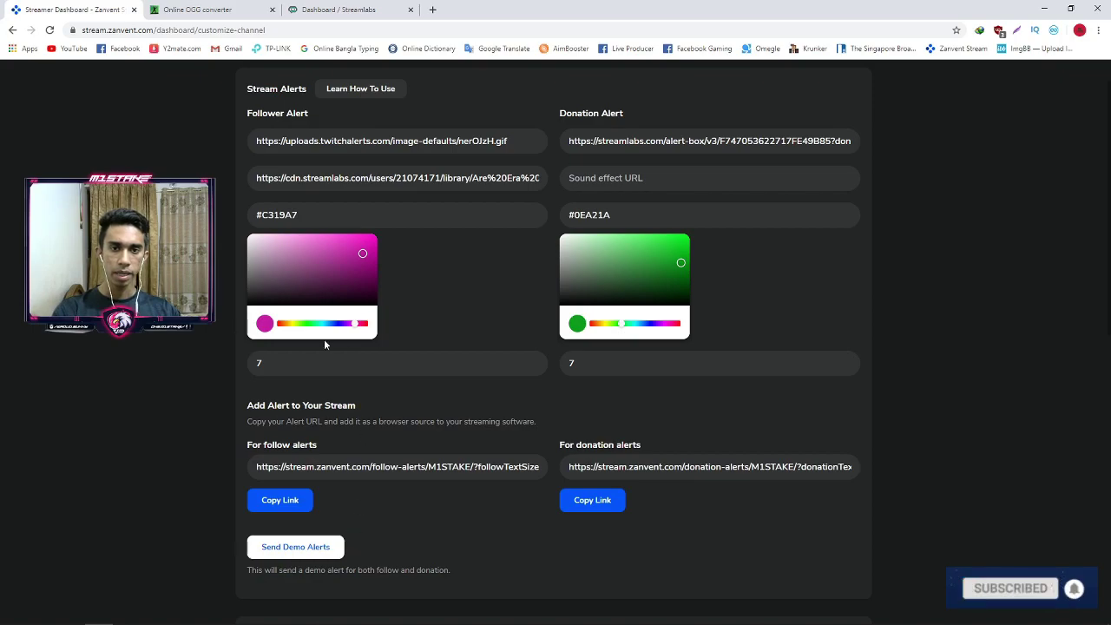
pyautogui.scroll(1, 324, 344)
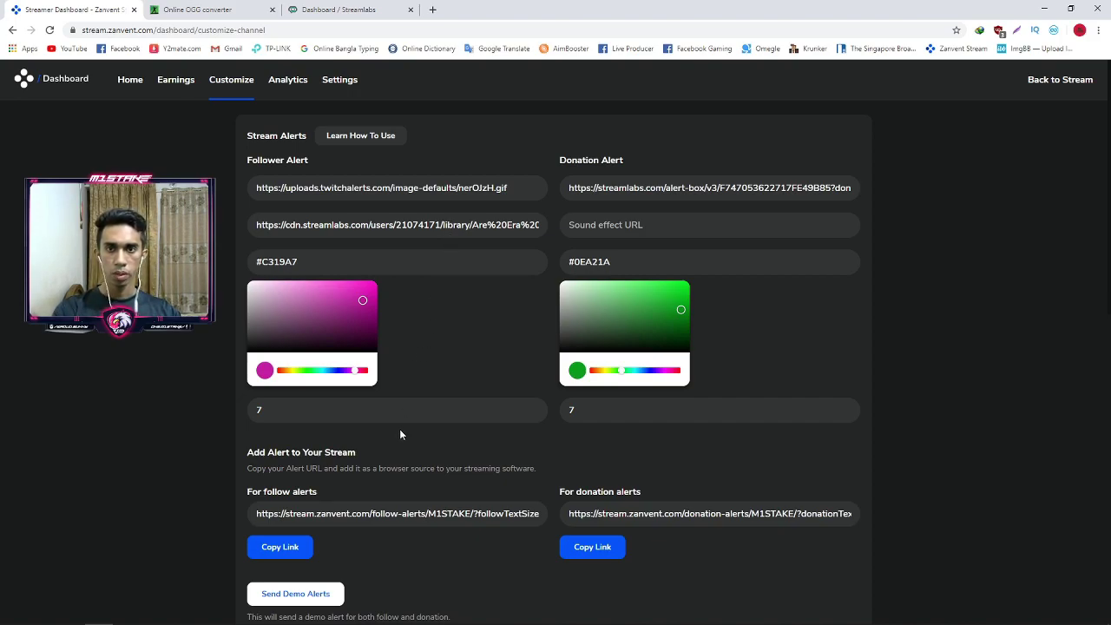
pyautogui.click(347, 11)
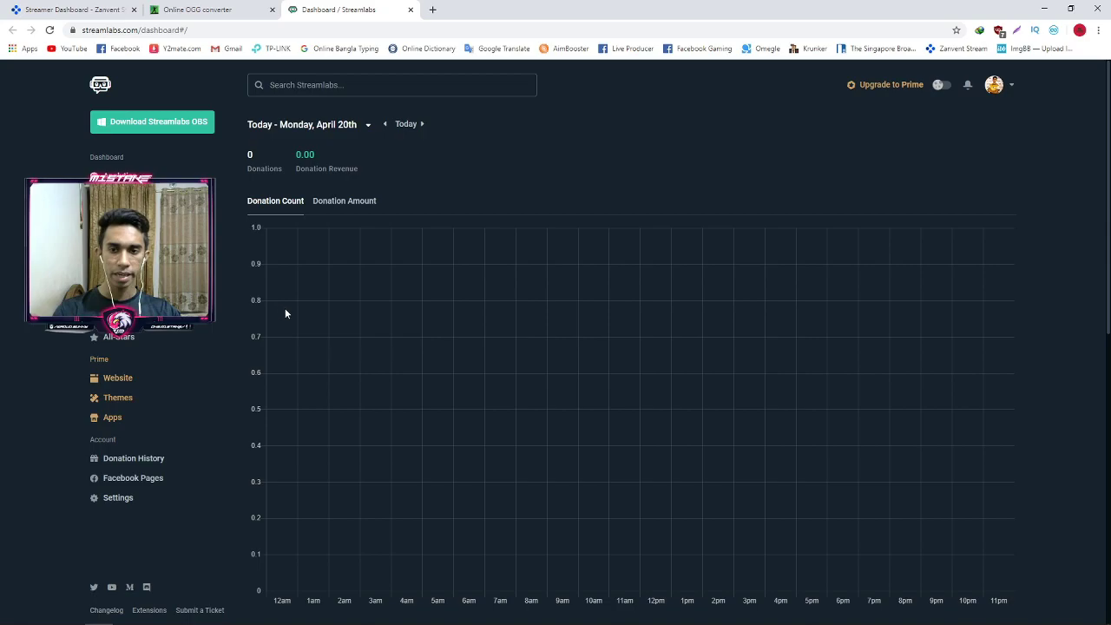
pyautogui.moveTo(269, 616)
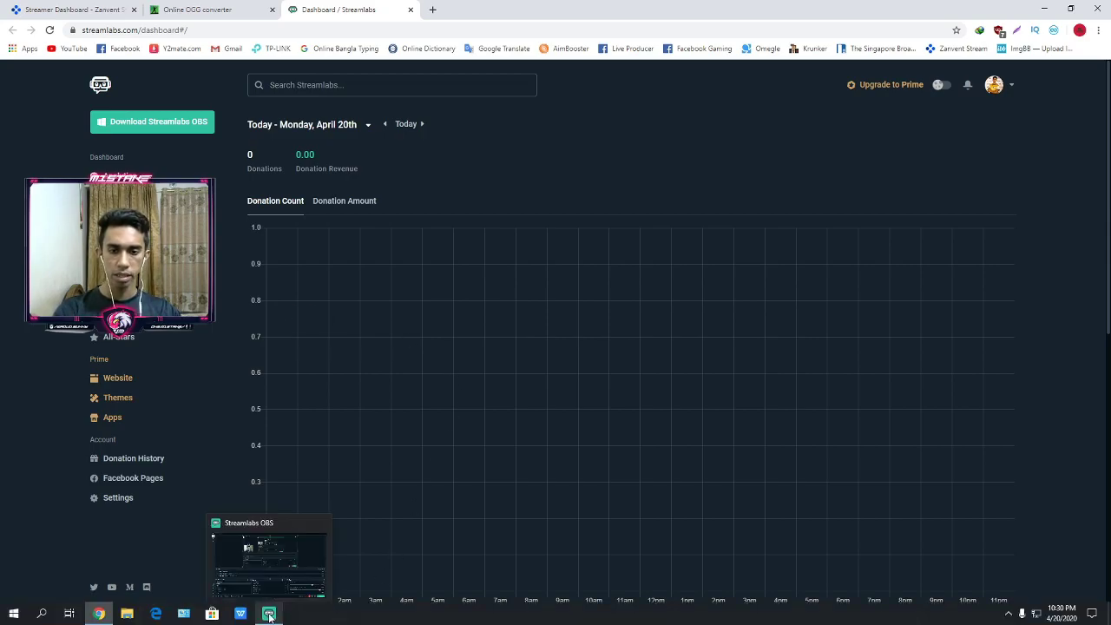
pyautogui.click(269, 614)
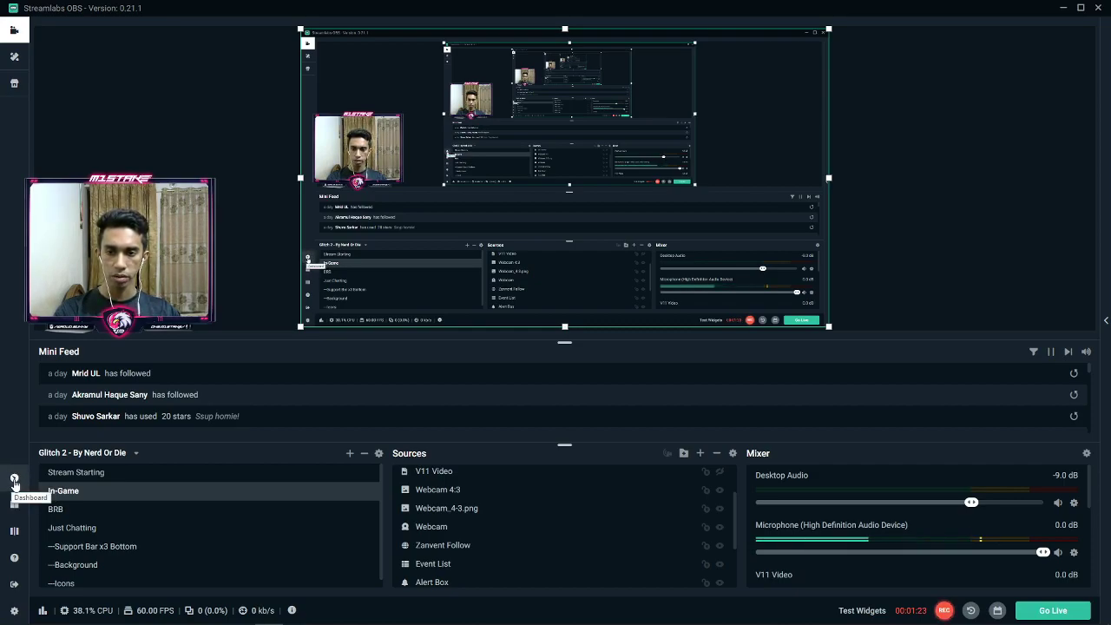
pyautogui.hotkey('alt', 'Tab')
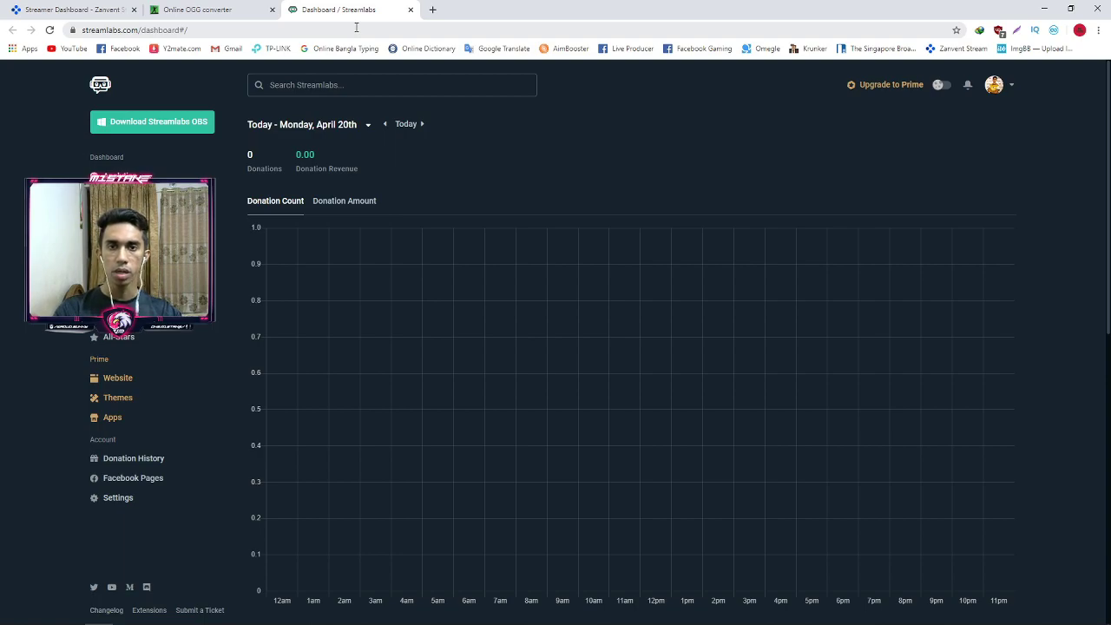
# Open Alert Box from the Streamlabs sidebar to show its widget URL and settings.
pyautogui.click(212, 30)
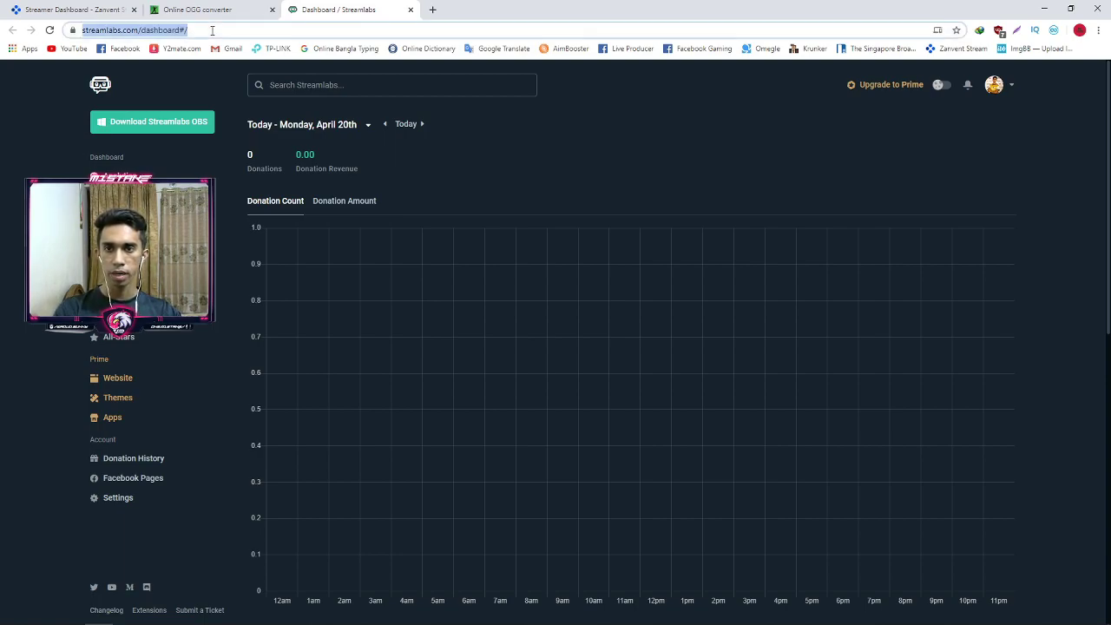
pyautogui.click(215, 30)
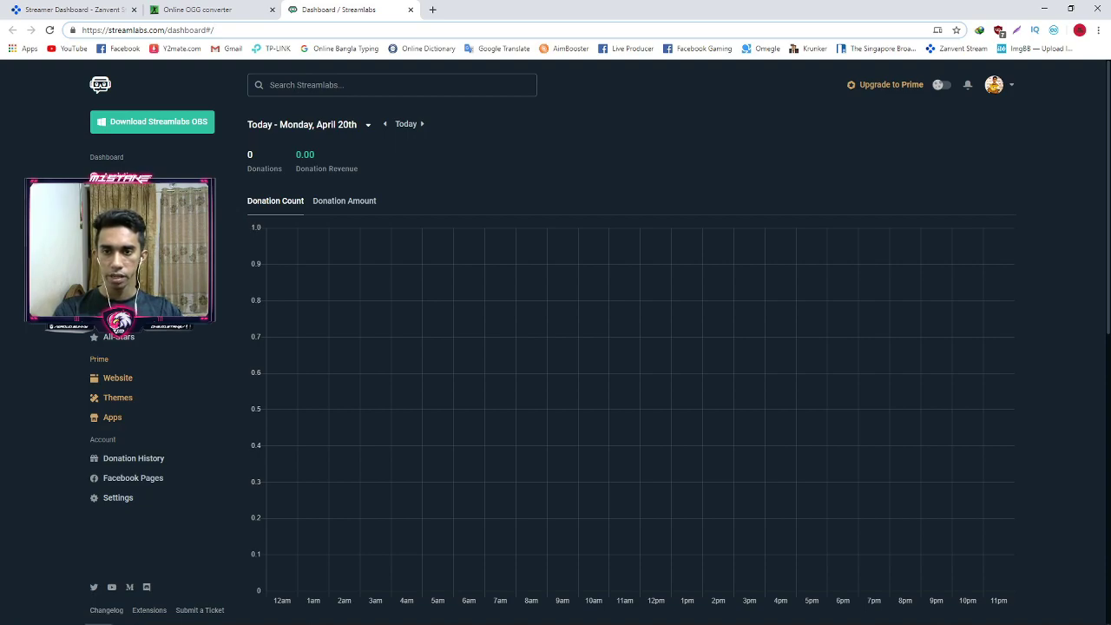
pyautogui.click(113, 217)
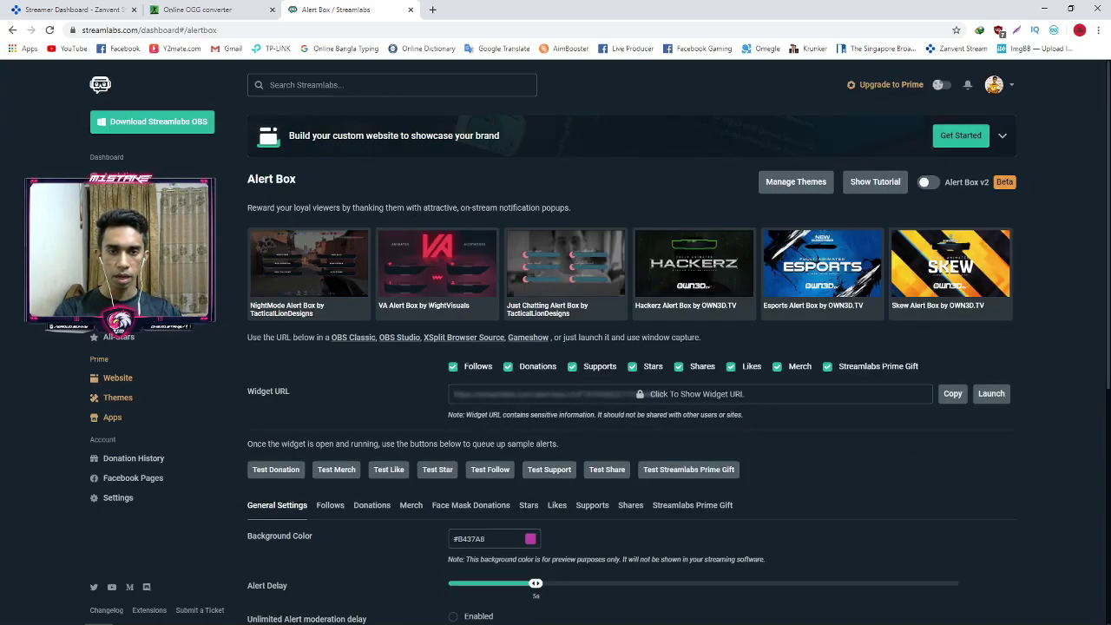
# Show the Follows alert settings and open Change Media for its TPDI.Ku1.gif image.
pyautogui.scroll(-1, 555, 347)
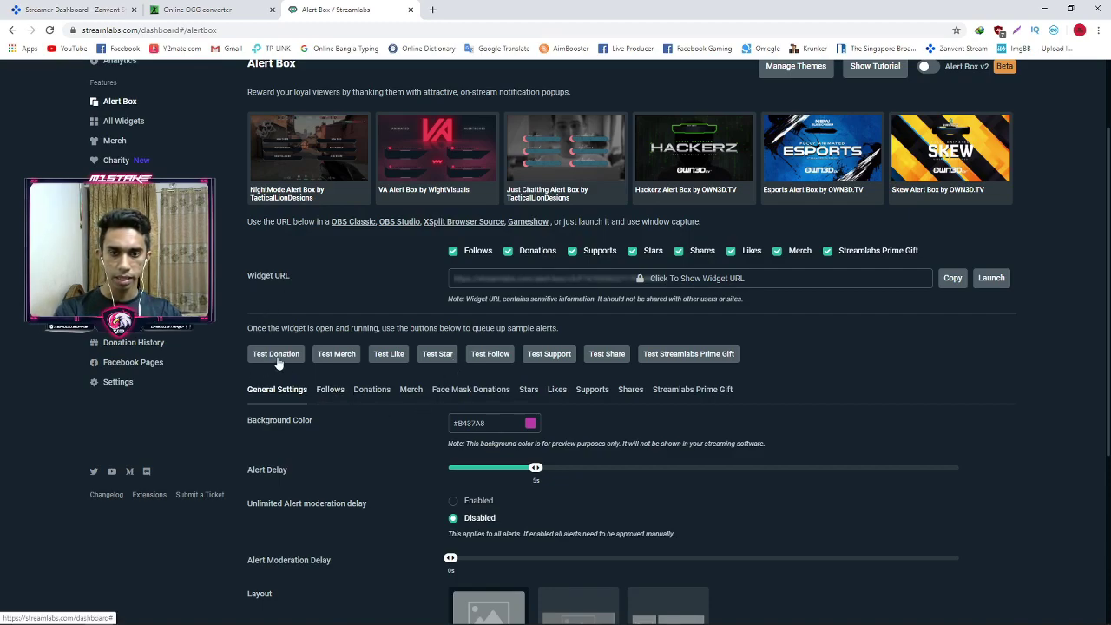
pyautogui.click(328, 396)
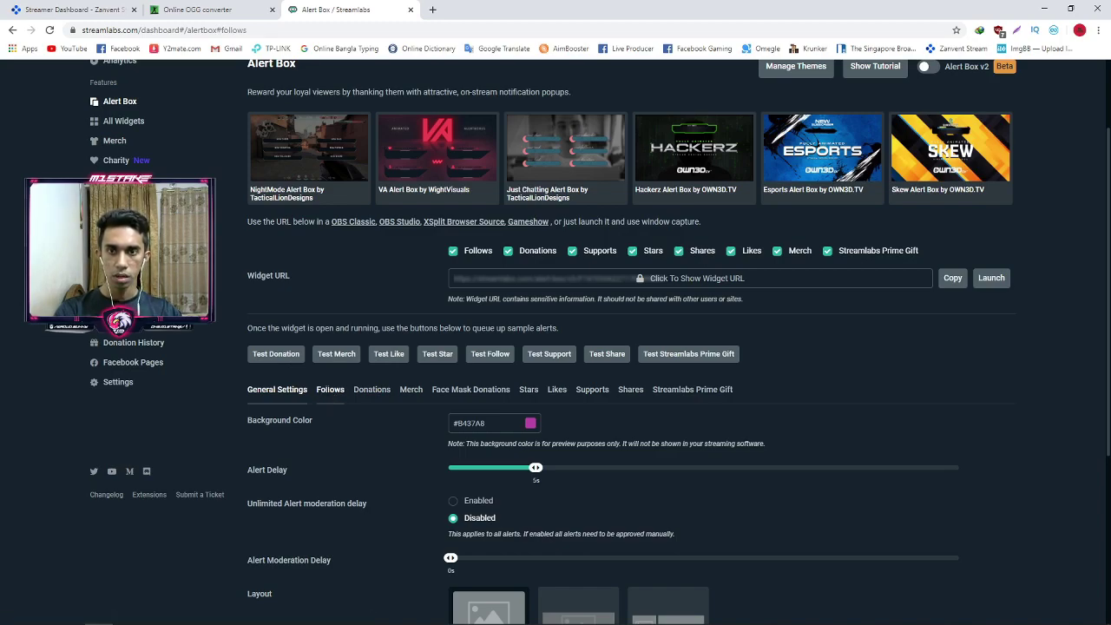
pyautogui.scroll(5, 432, 347)
pyautogui.scroll(-1, 412, 380)
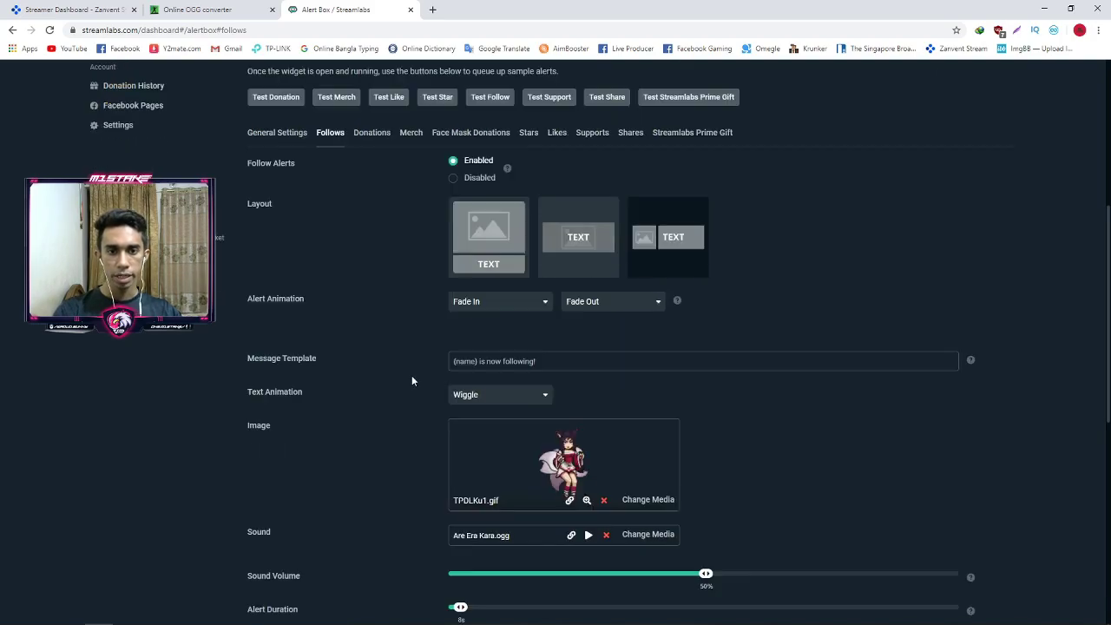
pyautogui.scroll(-1, 371, 419)
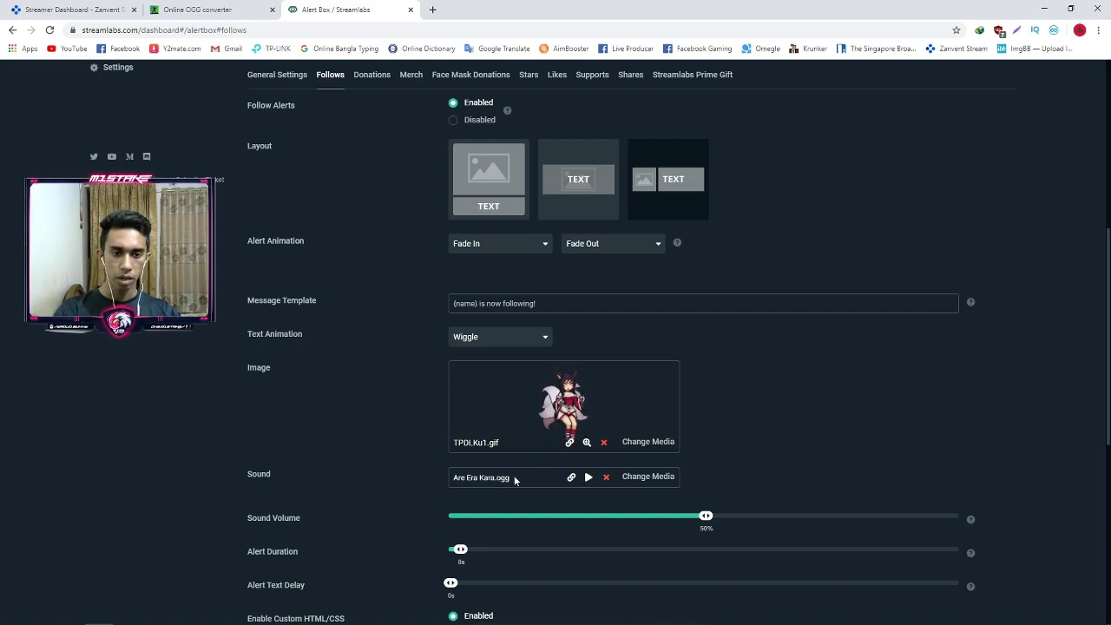
pyautogui.click(651, 444)
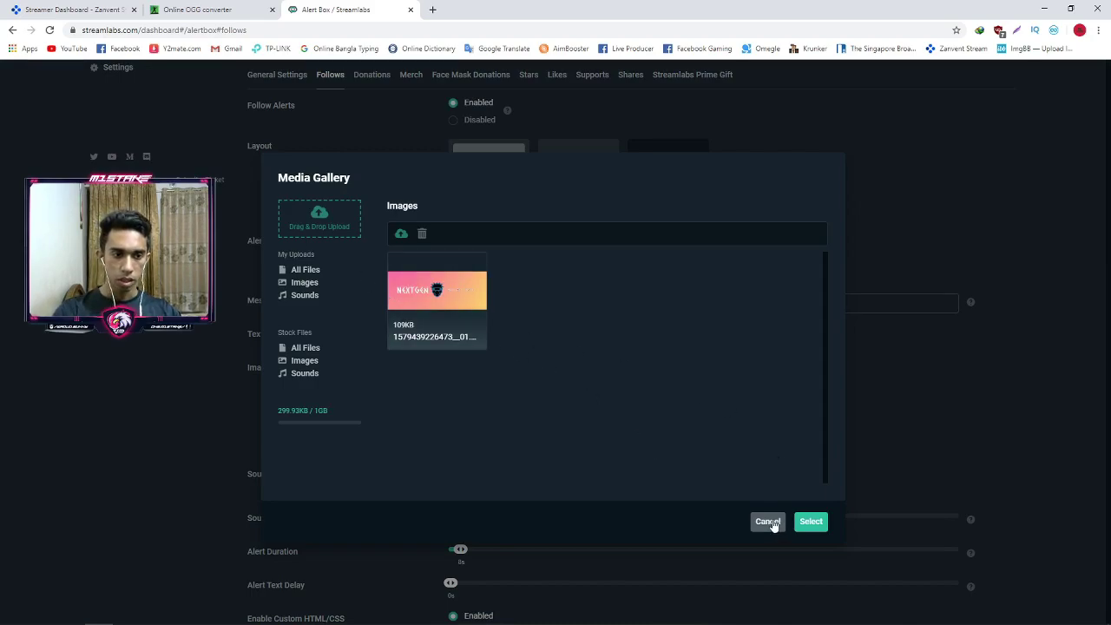
# Reopen the media gallery and cancel an attempted image upload from the computer.
pyautogui.click(769, 521)
pyautogui.click(652, 445)
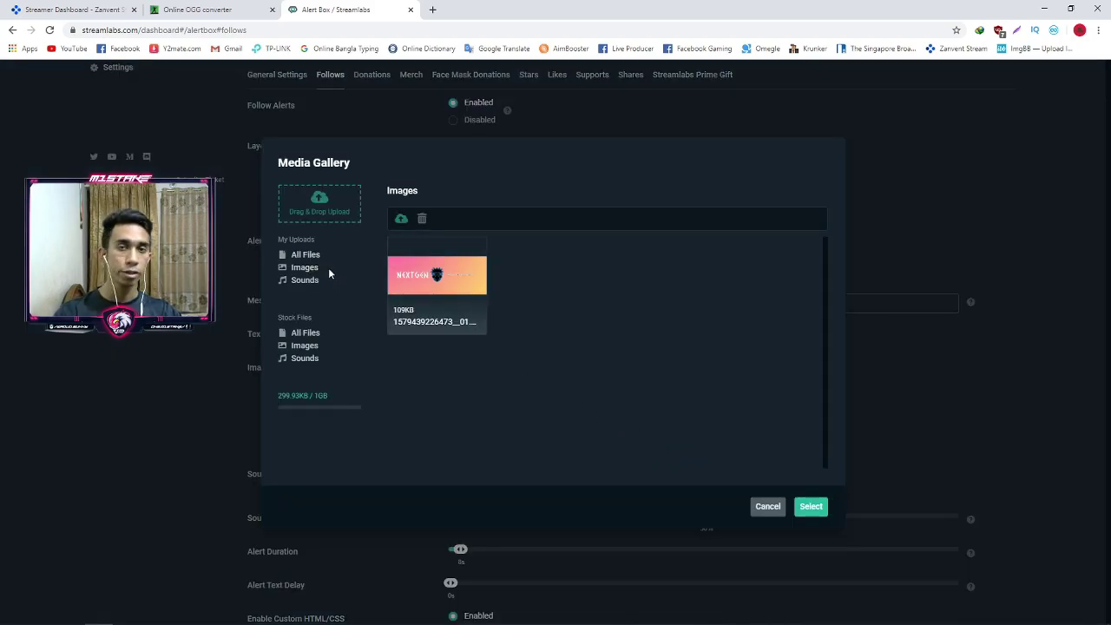
pyautogui.click(309, 221)
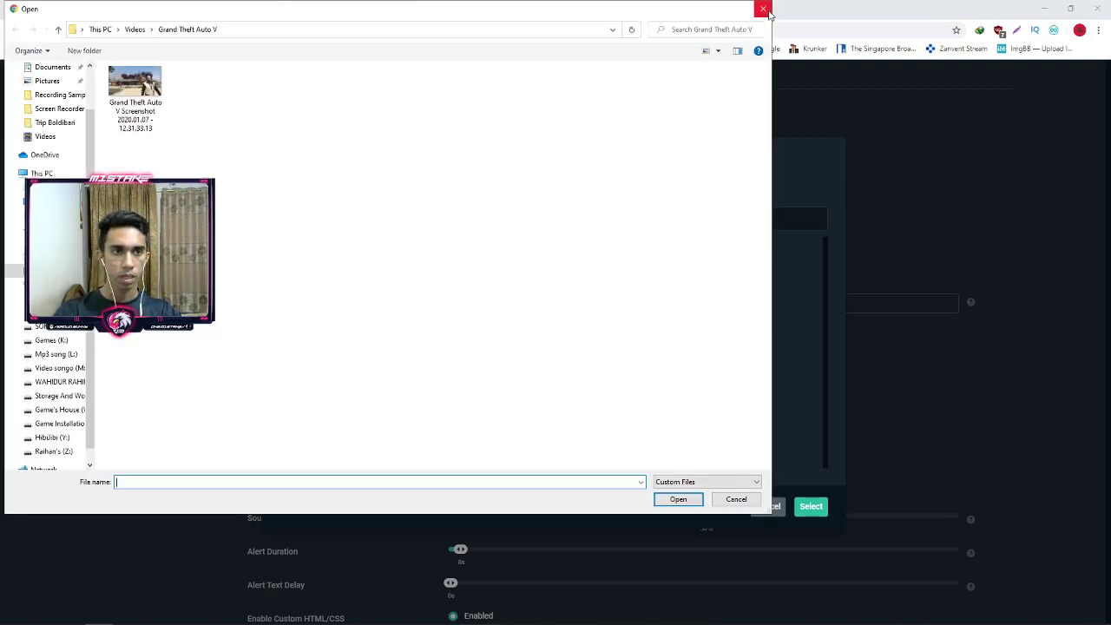
pyautogui.click(768, 14)
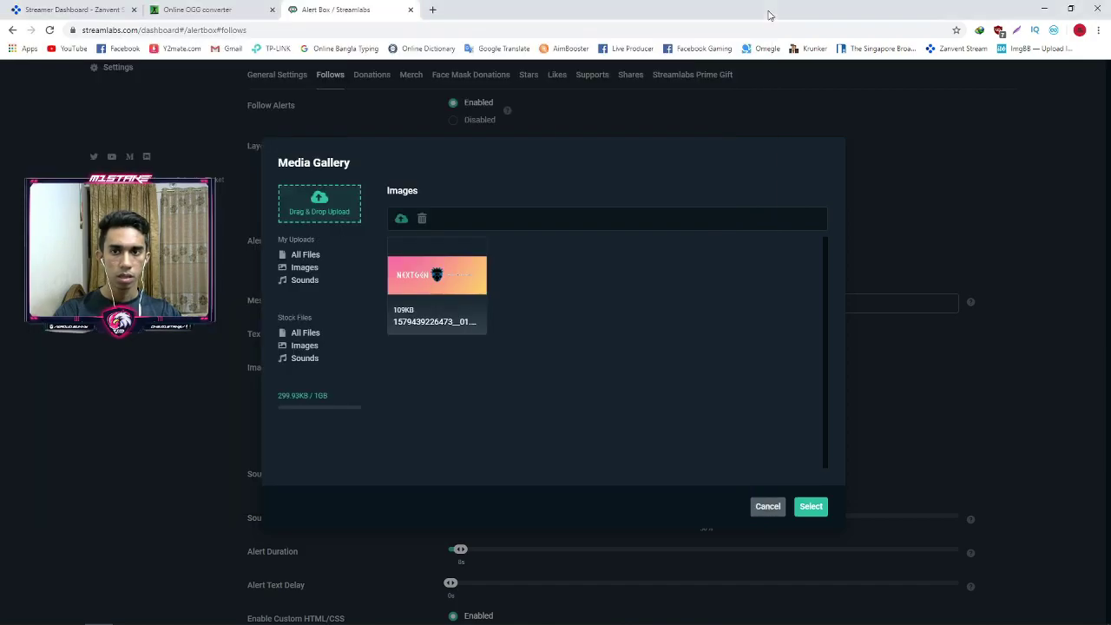
# Browse the stock GIF images and copy the link of one for the follower alert.
pyautogui.click(310, 348)
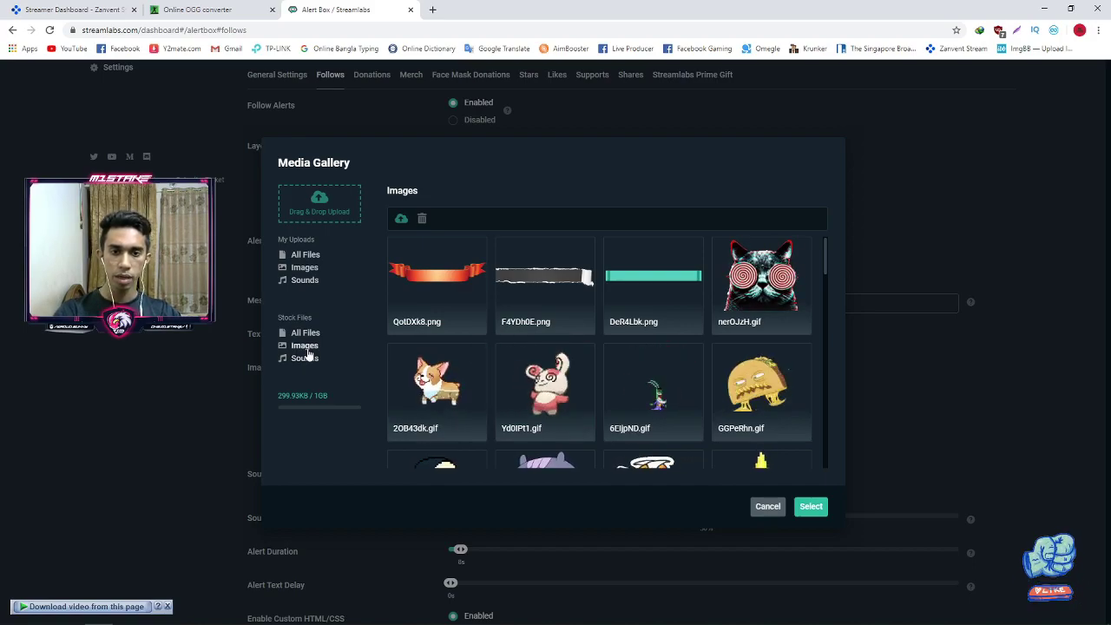
pyautogui.scroll(-1, 600, 337)
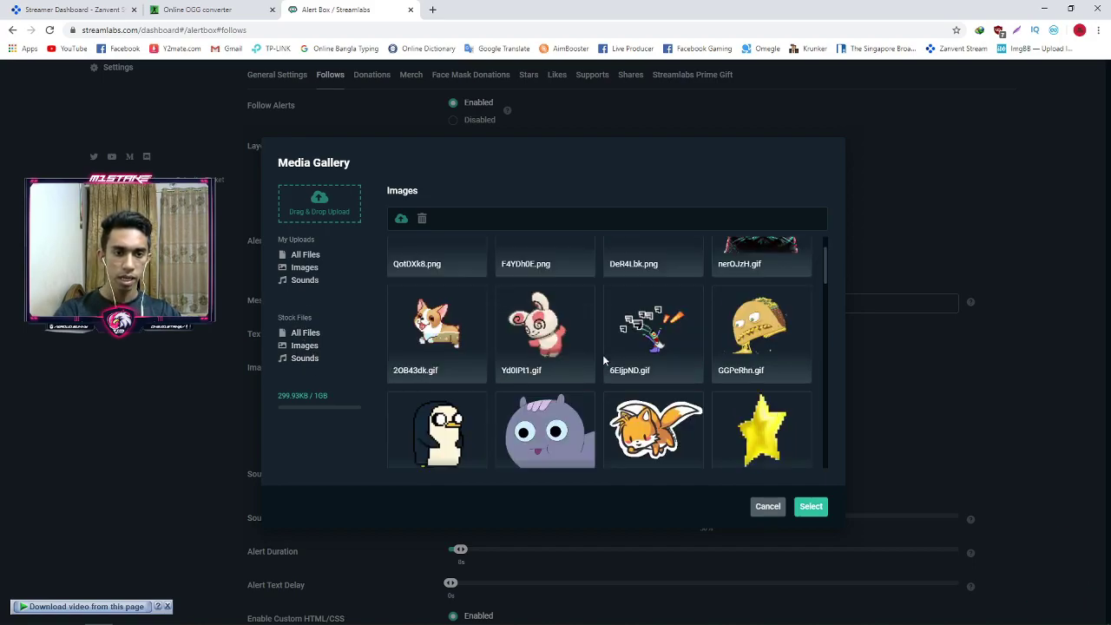
pyautogui.scroll(-1, 564, 360)
pyautogui.moveTo(650, 386)
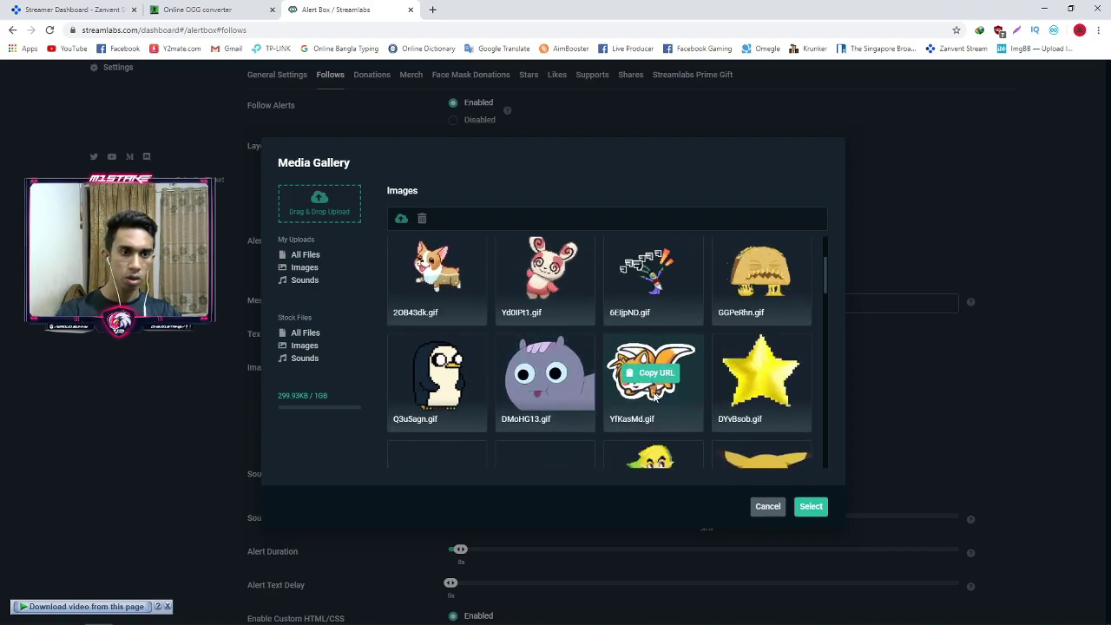
pyautogui.scroll(-1, 651, 390)
pyautogui.scroll(-8, 653, 386)
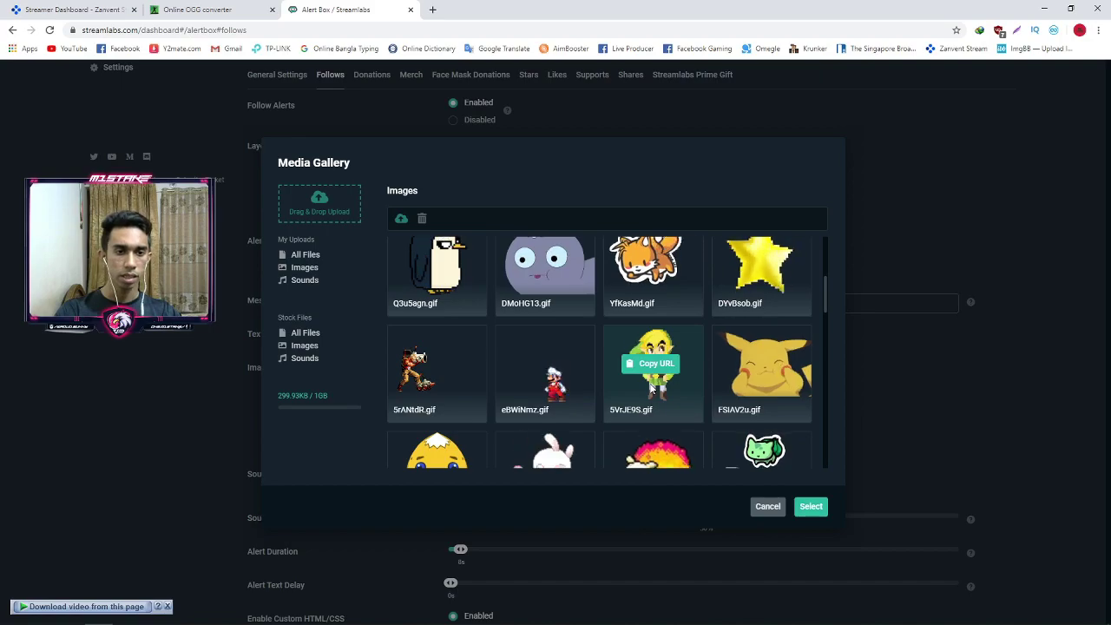
pyautogui.scroll(-5, 657, 379)
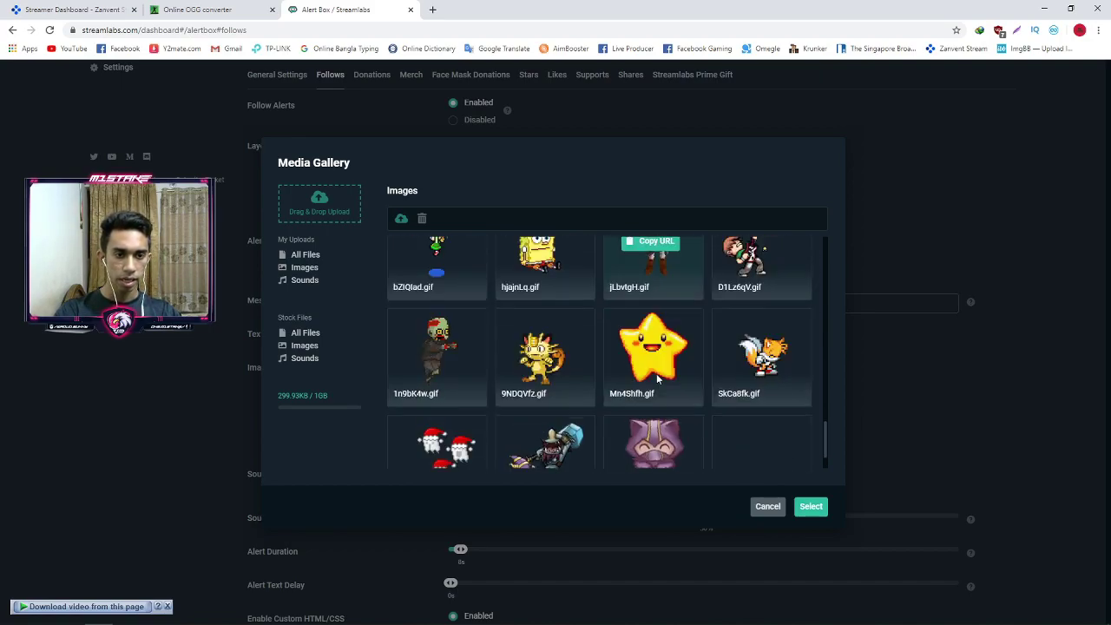
pyautogui.scroll(3, 657, 391)
pyautogui.scroll(15, 656, 395)
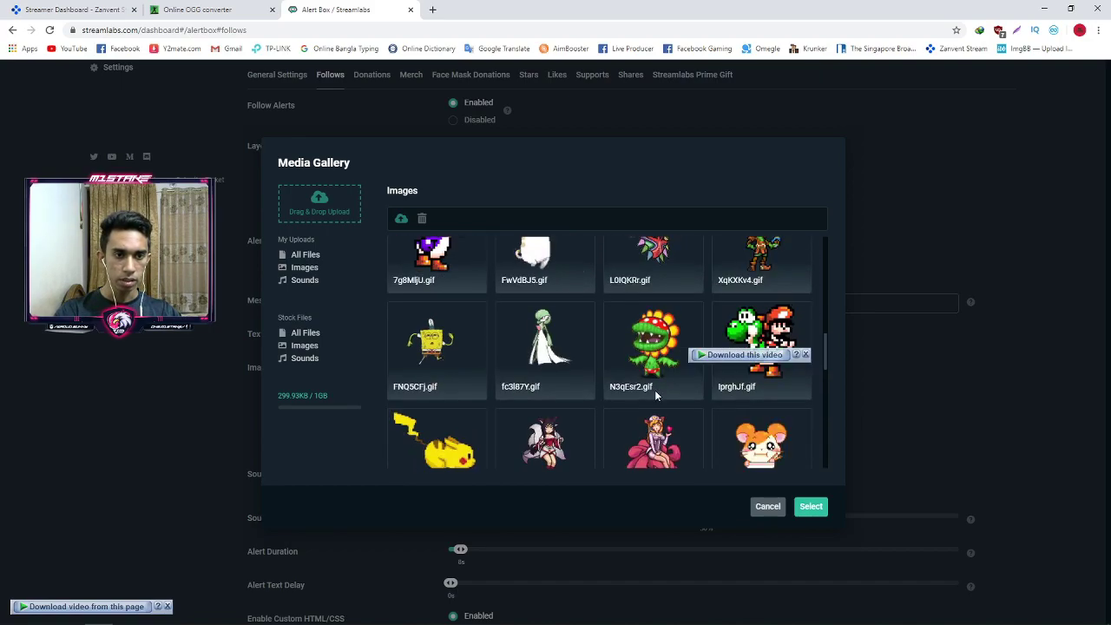
pyautogui.moveTo(744, 326)
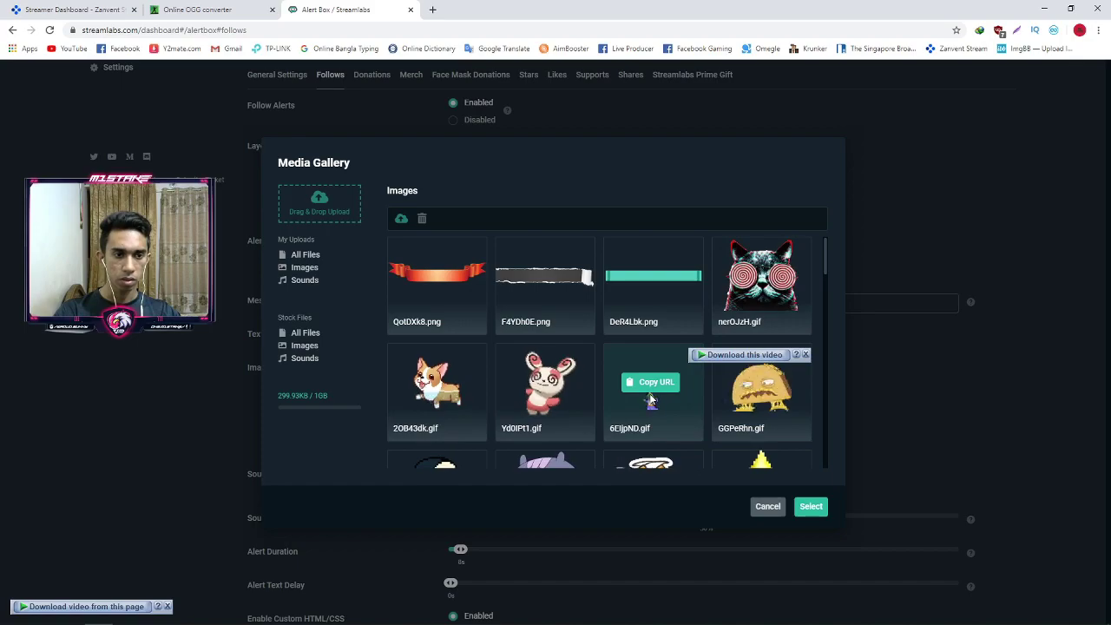
pyautogui.scroll(-1, 657, 400)
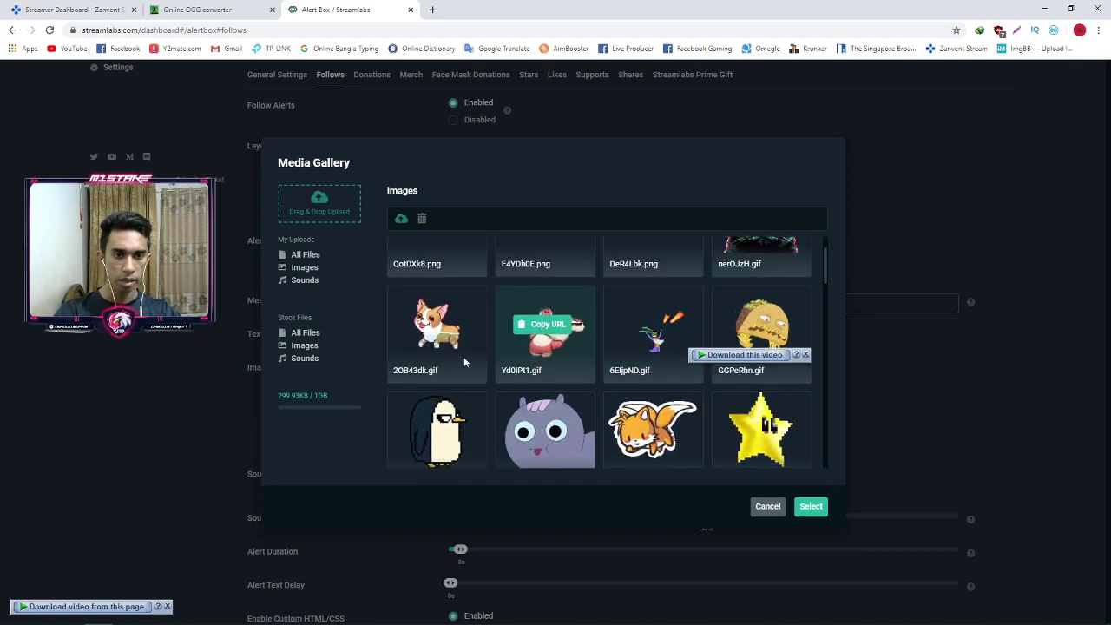
pyautogui.scroll(-1, 660, 382)
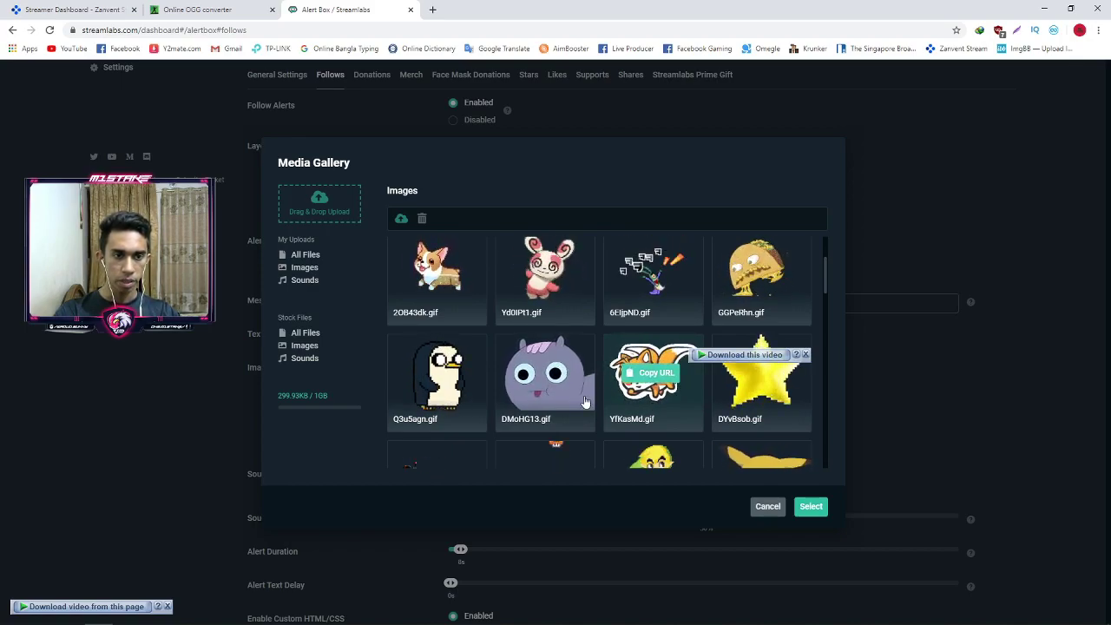
pyautogui.doubleClick(538, 372)
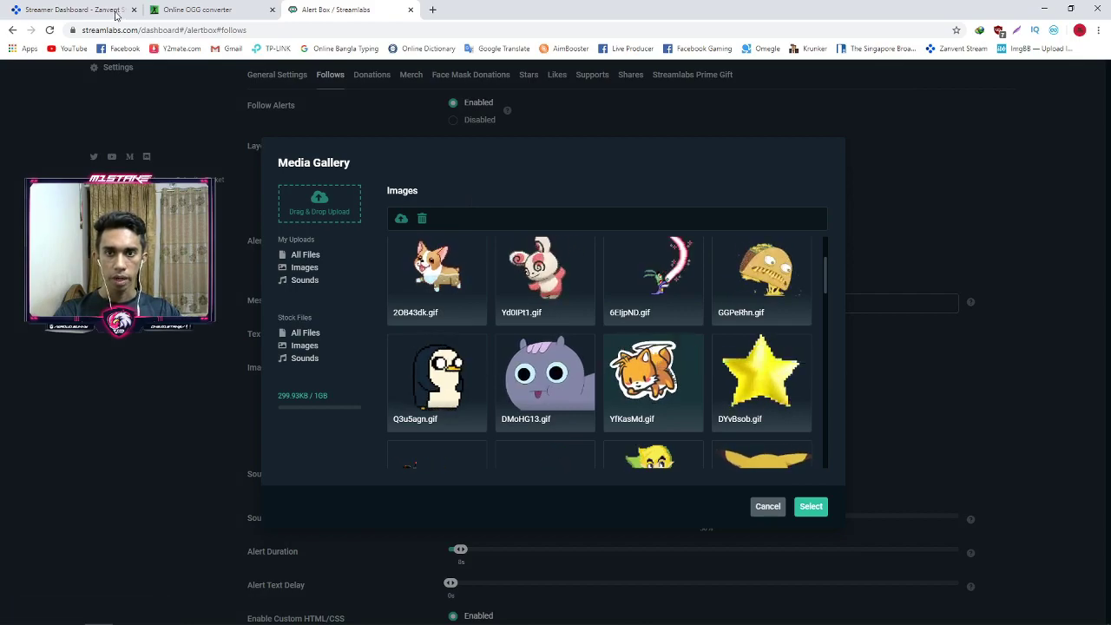
# Open Zanvent Stream in a new tab and reach the Stream Dashboard's Customize page.
pyautogui.click(78, 9)
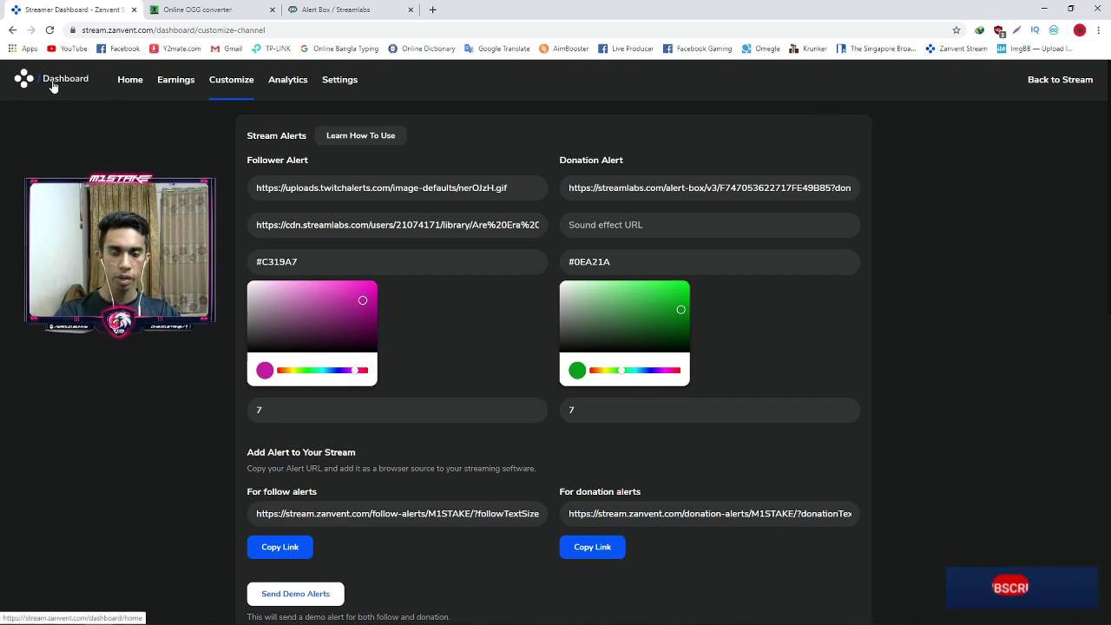
pyautogui.click(432, 10)
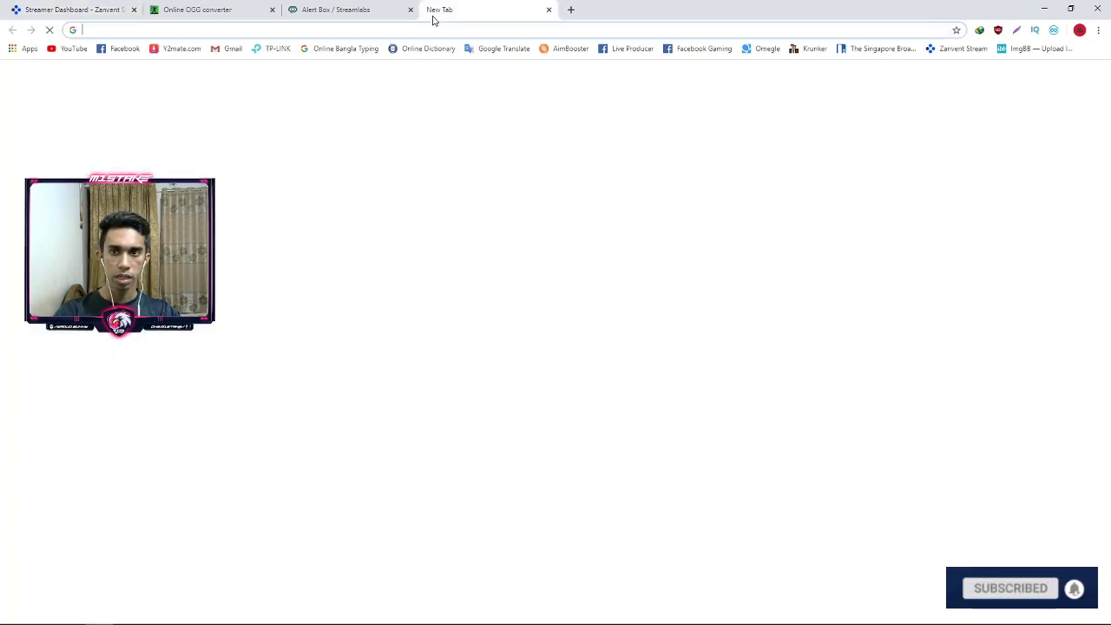
pyautogui.click(961, 48)
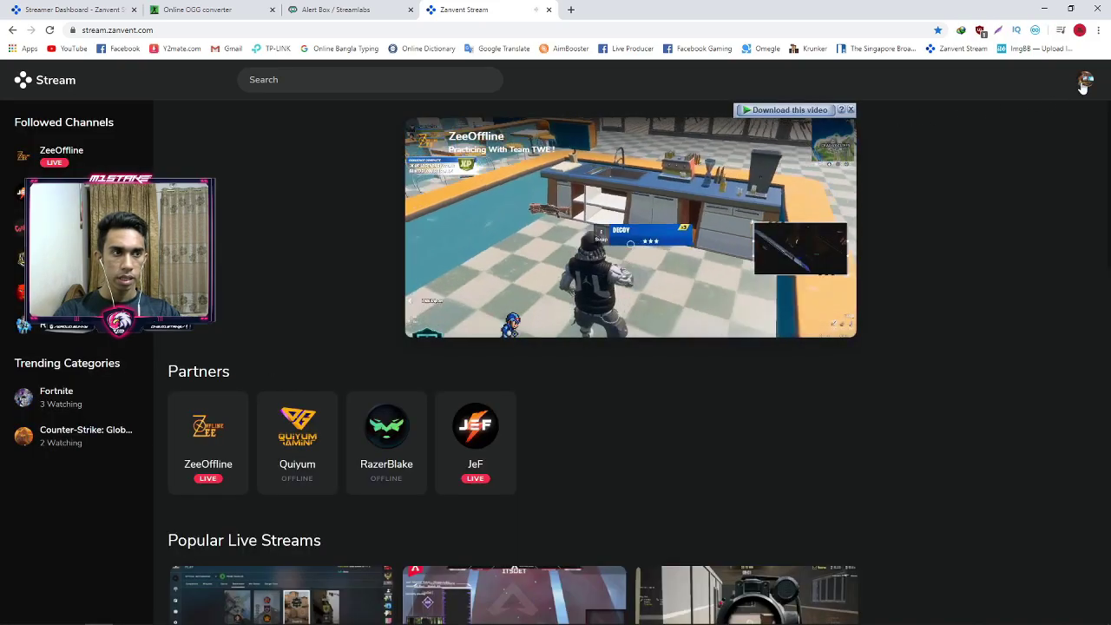
pyautogui.click(1084, 83)
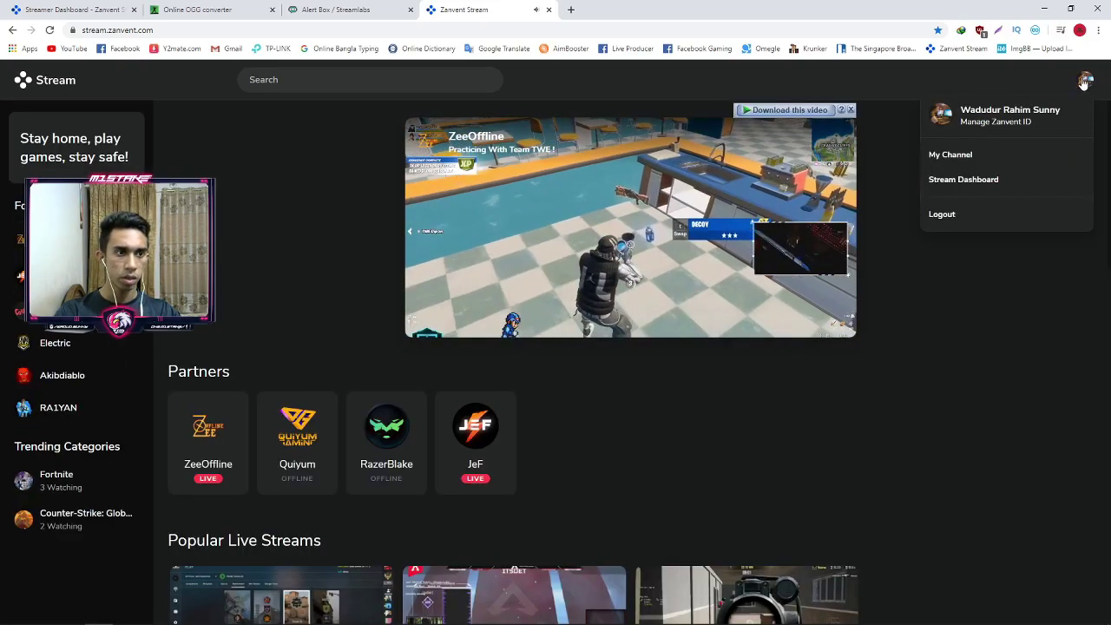
pyautogui.click(914, 189)
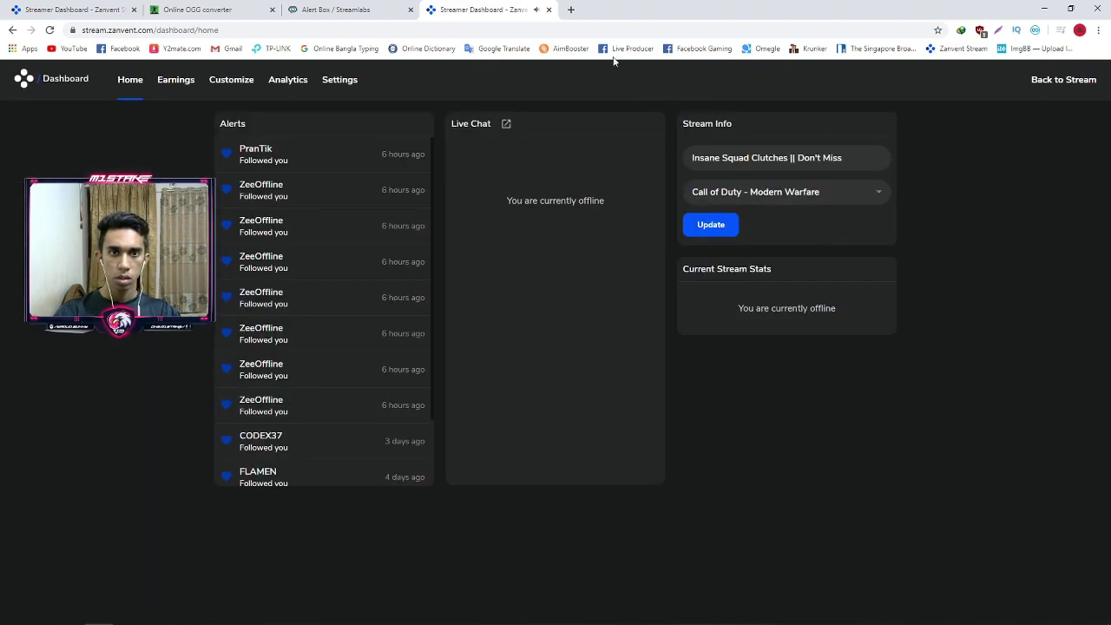
pyautogui.click(227, 84)
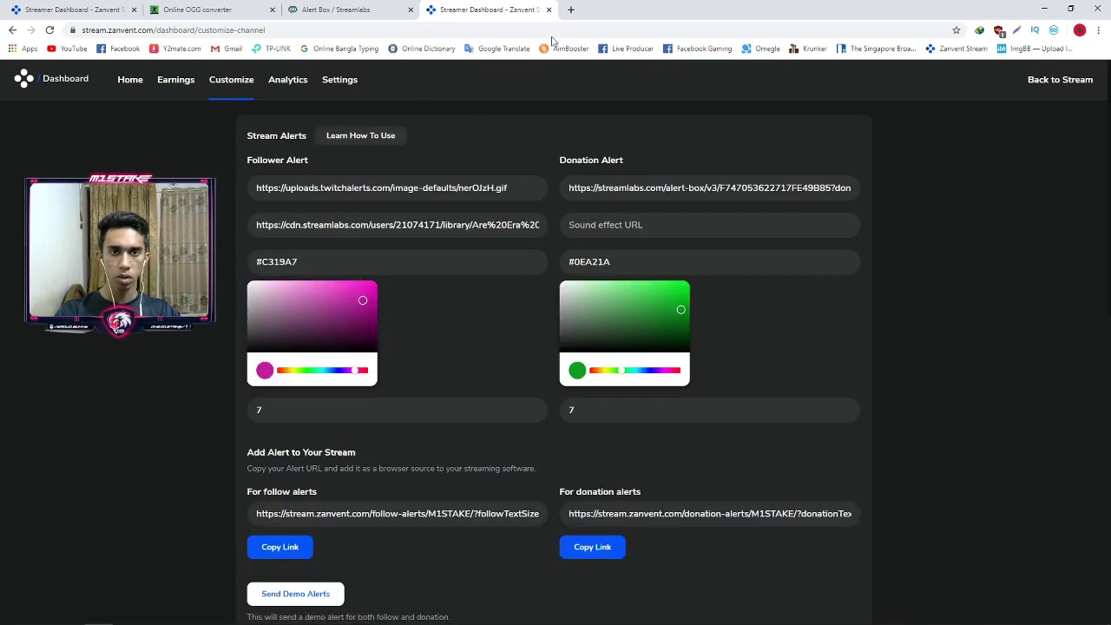
# Close the duplicate tab and replace the Follower Alert GIF URL with the YfKasMd.gif link.
pyautogui.click(548, 9)
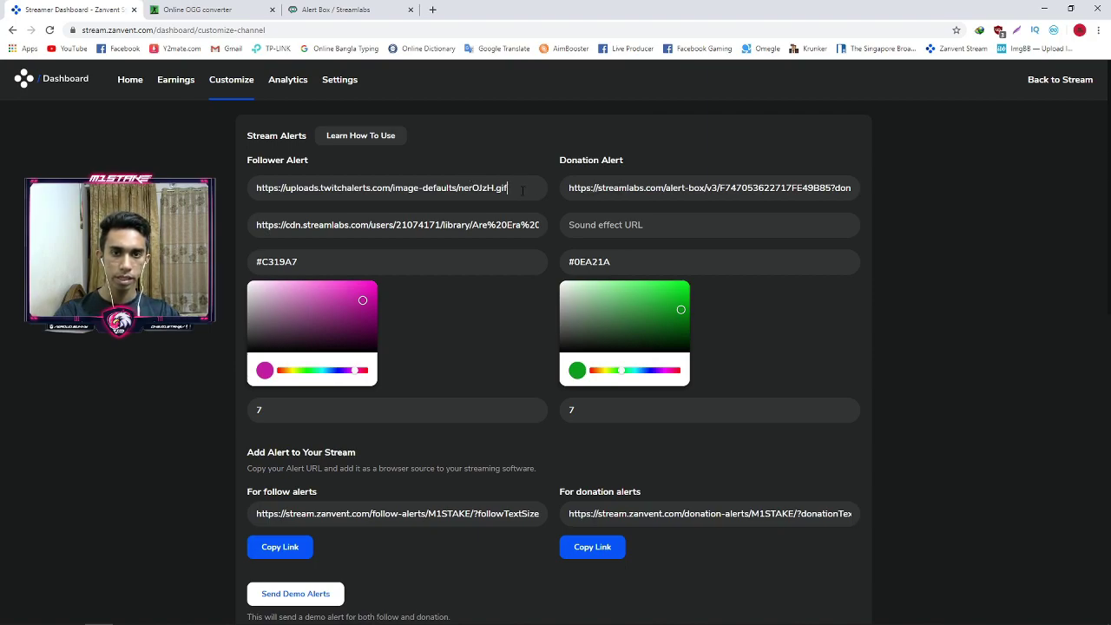
pyautogui.moveTo(524, 188); pyautogui.dragTo(245, 190)
pyautogui.press('BackSpace')
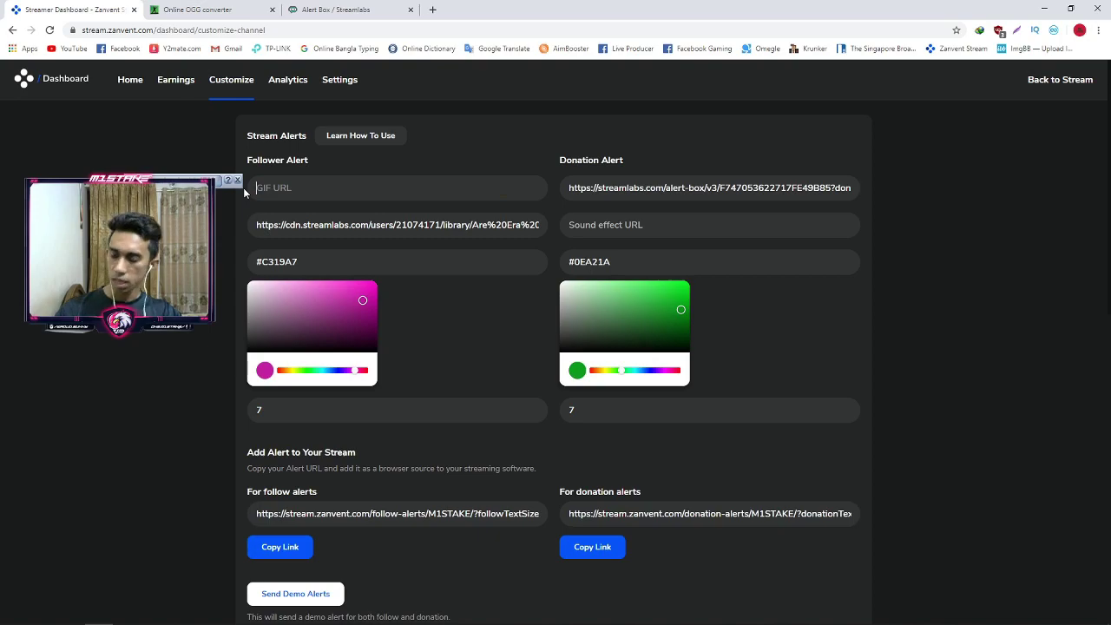
pyautogui.hotkey('ctrl', 'v')
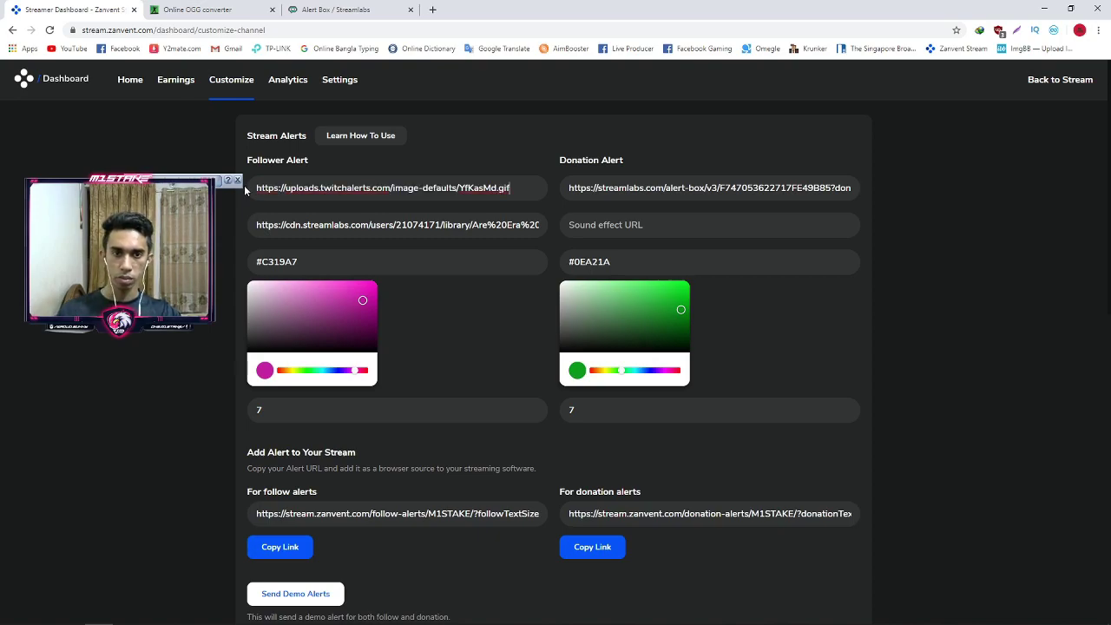
pyautogui.click(351, 9)
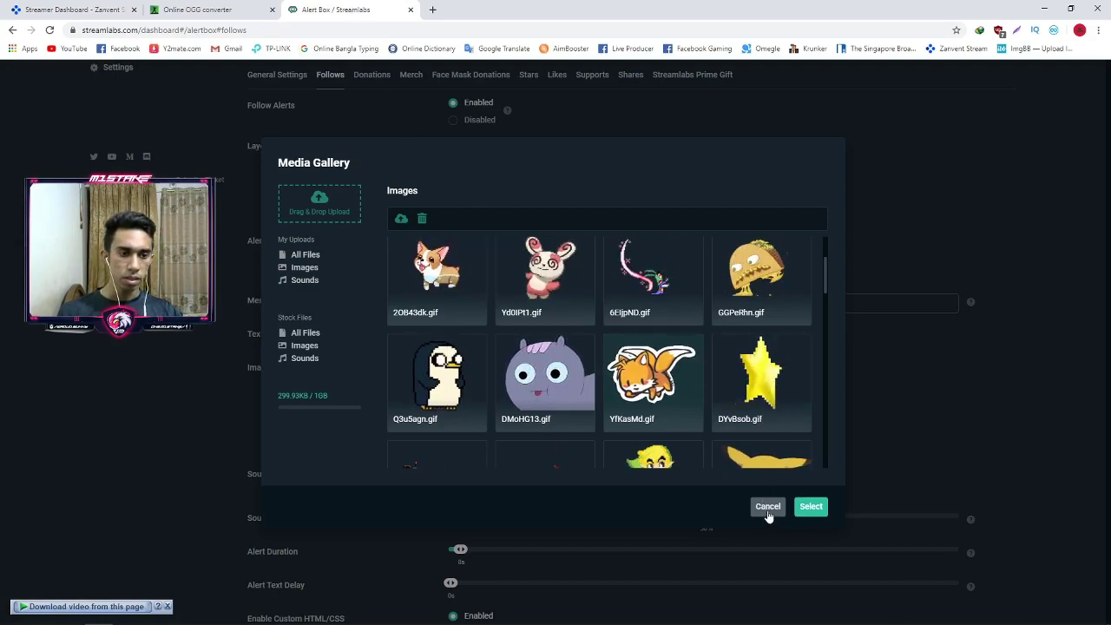
# Preview the stock sounds, close the media gallery, and move to the online OGG converter.
pyautogui.click(310, 361)
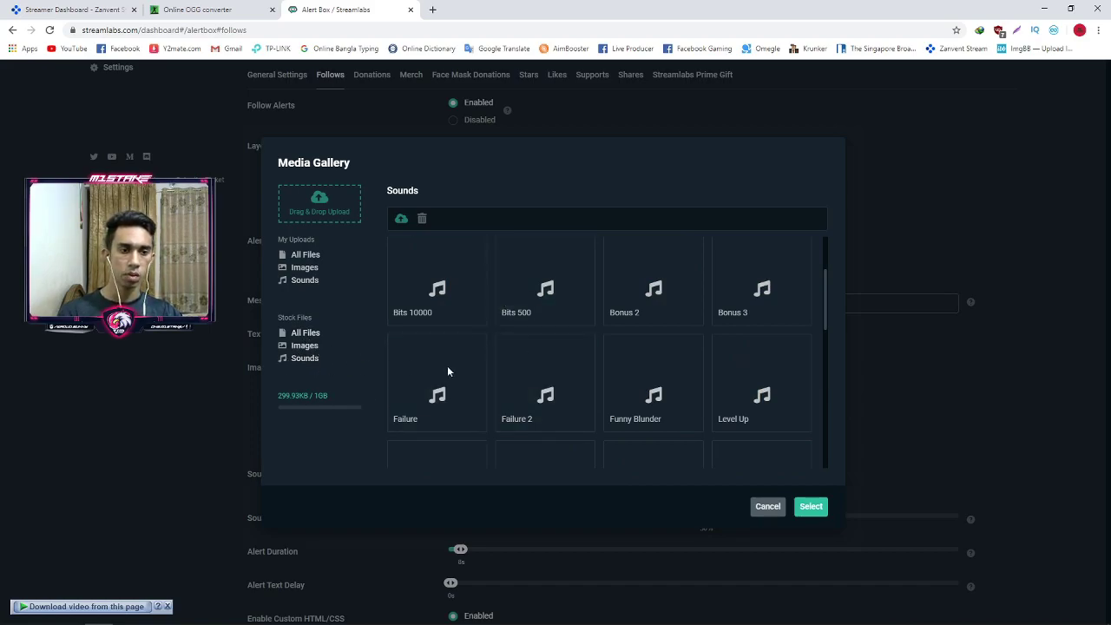
pyautogui.click(768, 508)
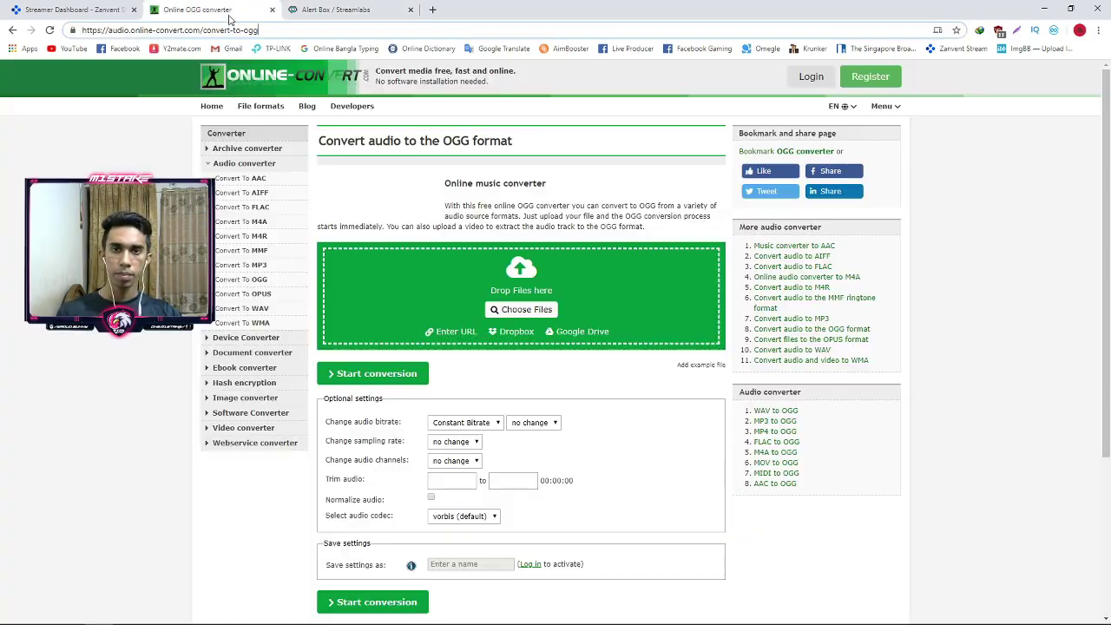
pyautogui.click(233, 12)
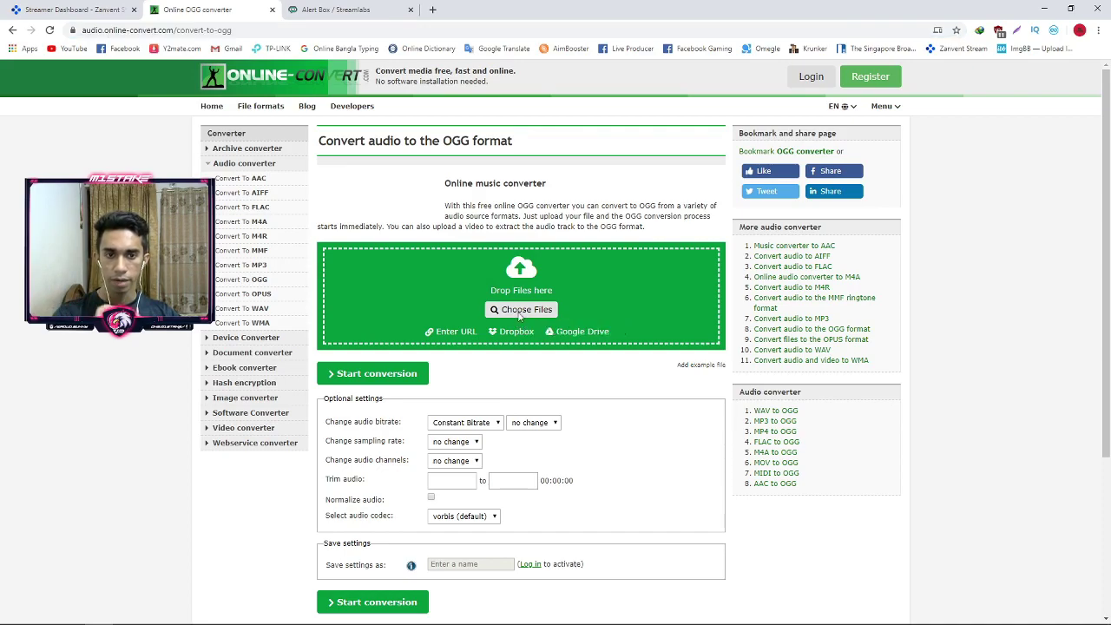
# Choose a file to convert on the audio-to-OGG converter page.
pyautogui.click(520, 316)
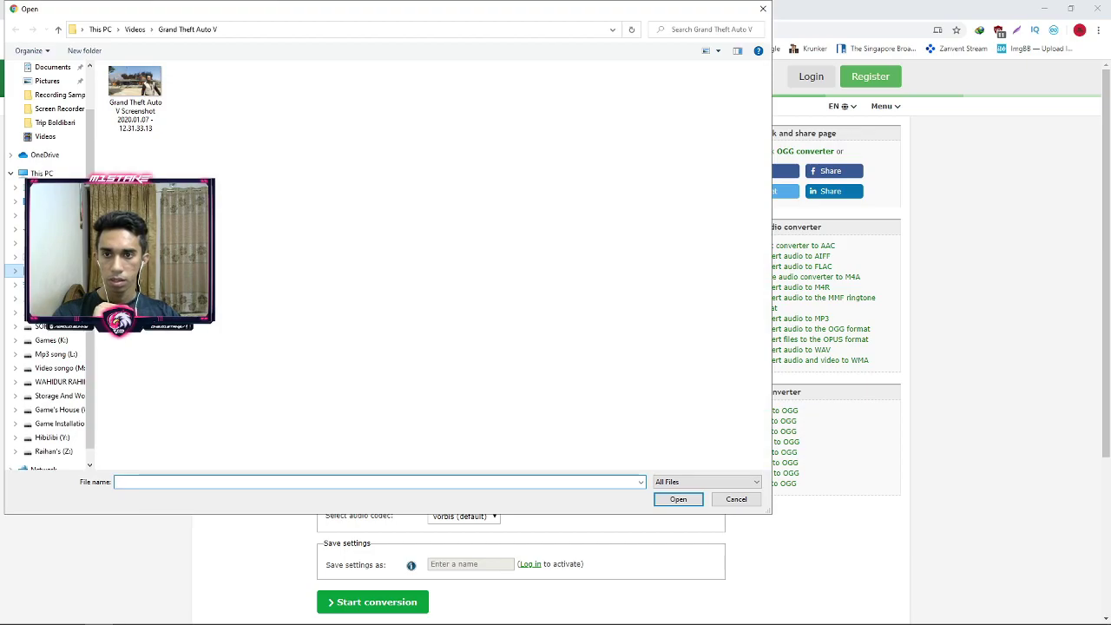
# Select I Got Money Honey Alert from the Videos folder and upload it.
pyautogui.hotkey('alt', 'Up')
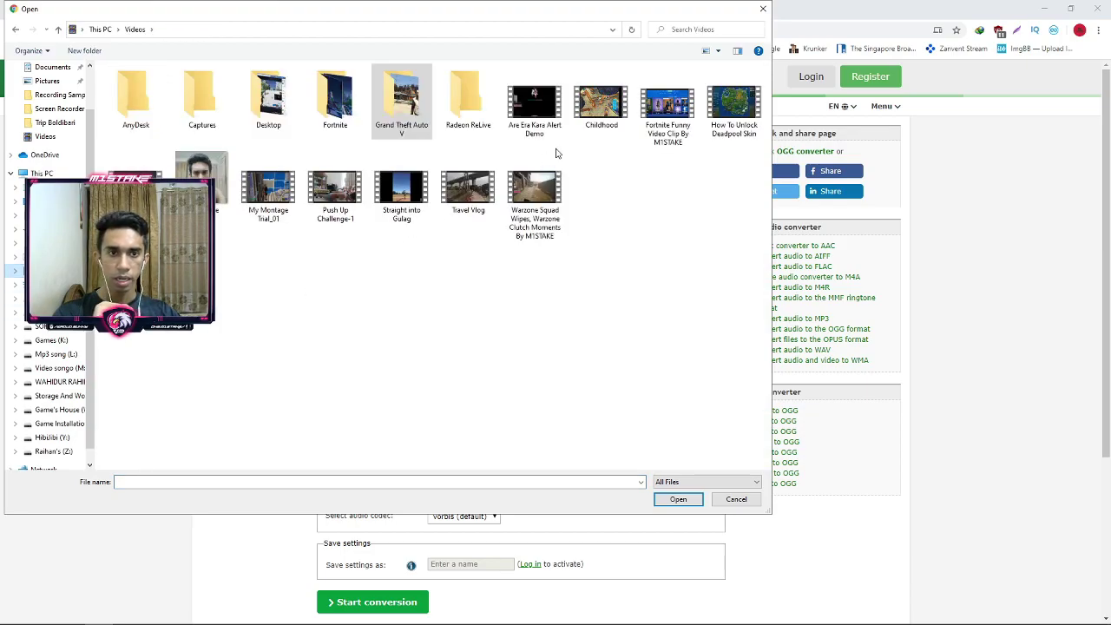
pyautogui.click(538, 132)
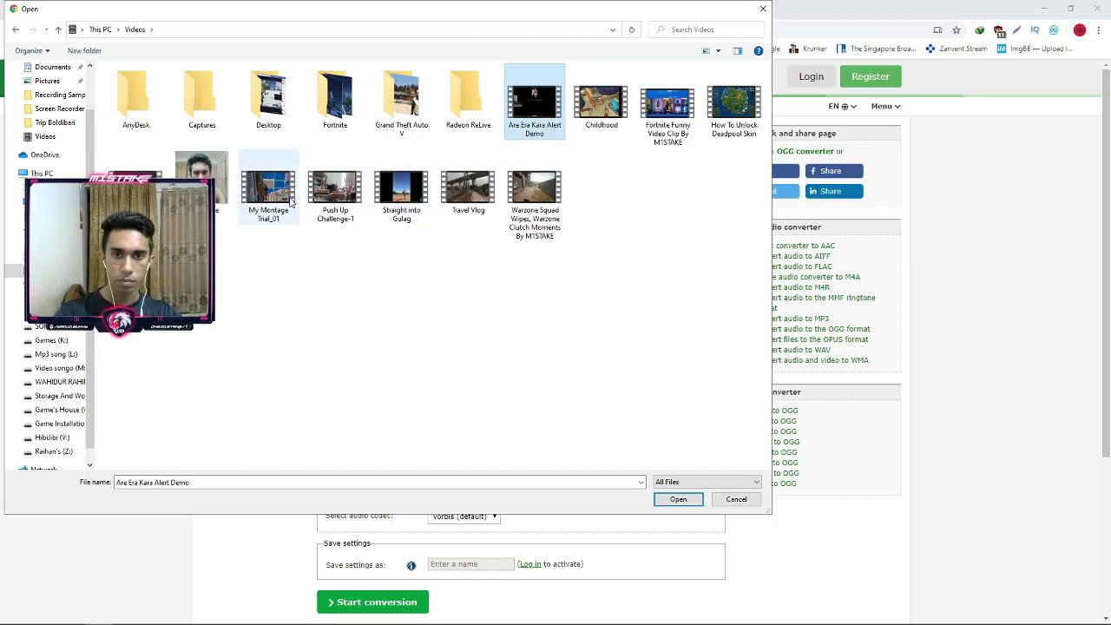
pyautogui.click(135, 163)
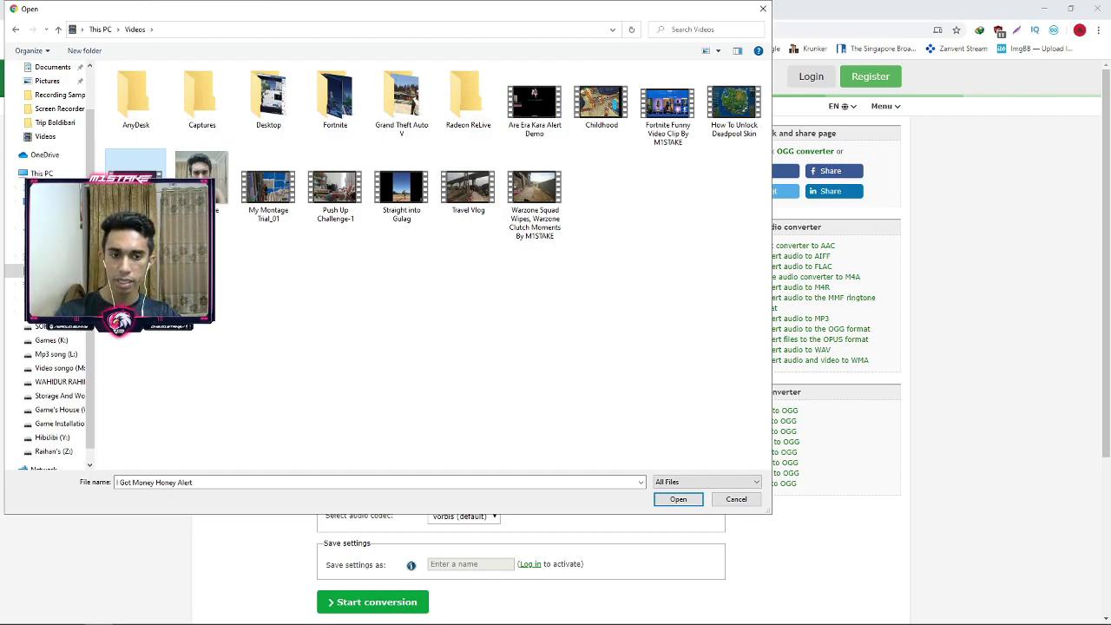
pyautogui.click(685, 501)
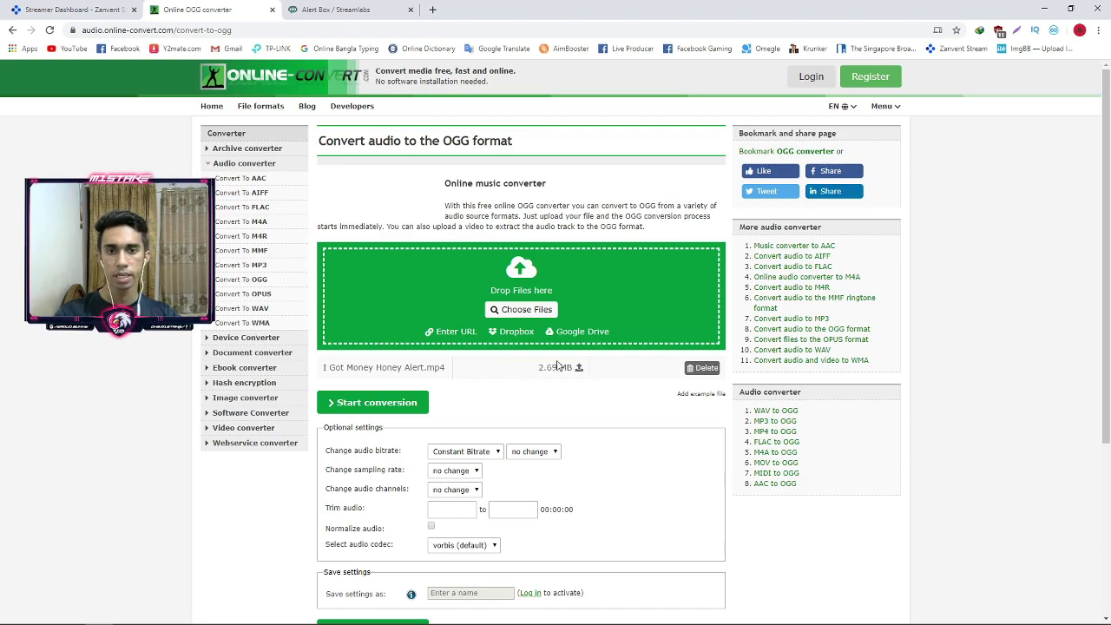
# Convert I Got Money Honey Alert.mp4 to a 132.06 kB OGG file.
pyautogui.scroll(-1, 559, 371)
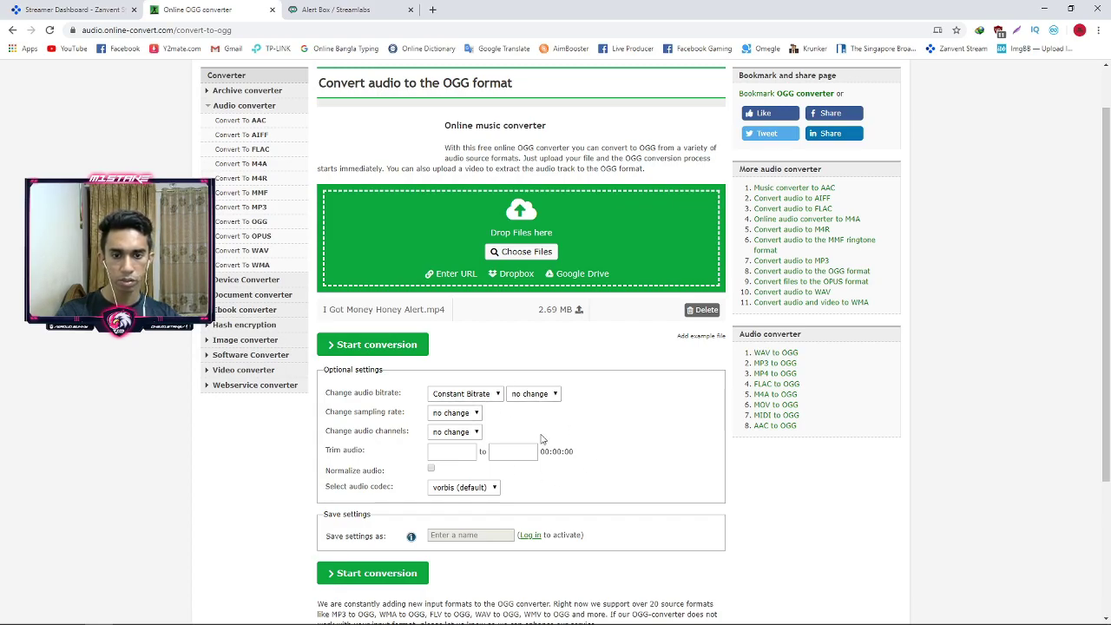
pyautogui.click(449, 450)
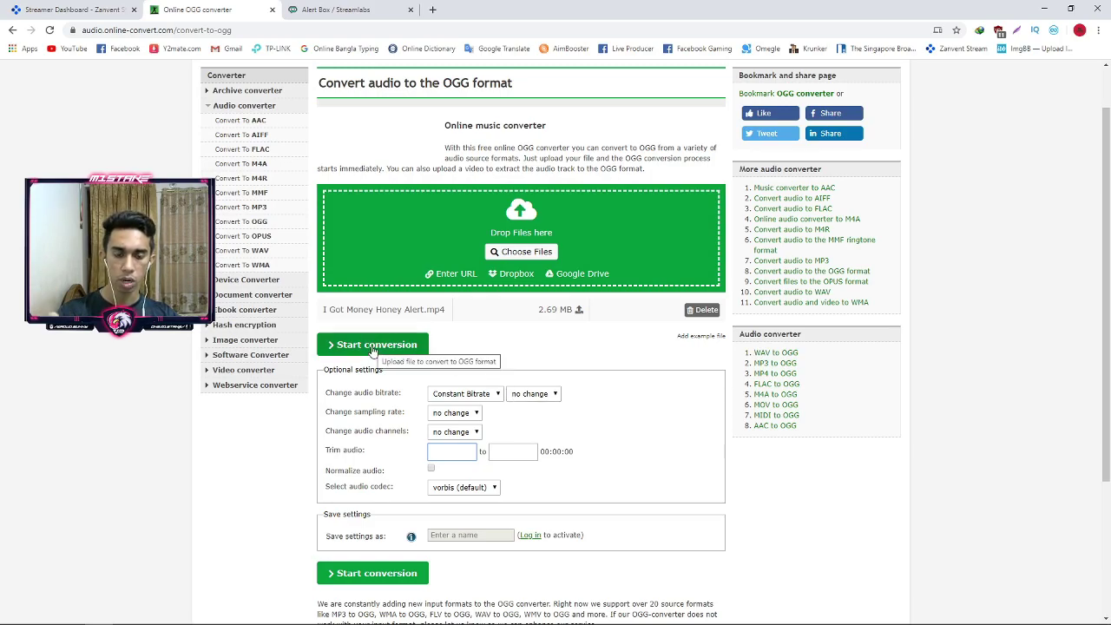
pyautogui.scroll(-2, 369, 351)
pyautogui.scroll(1, 367, 347)
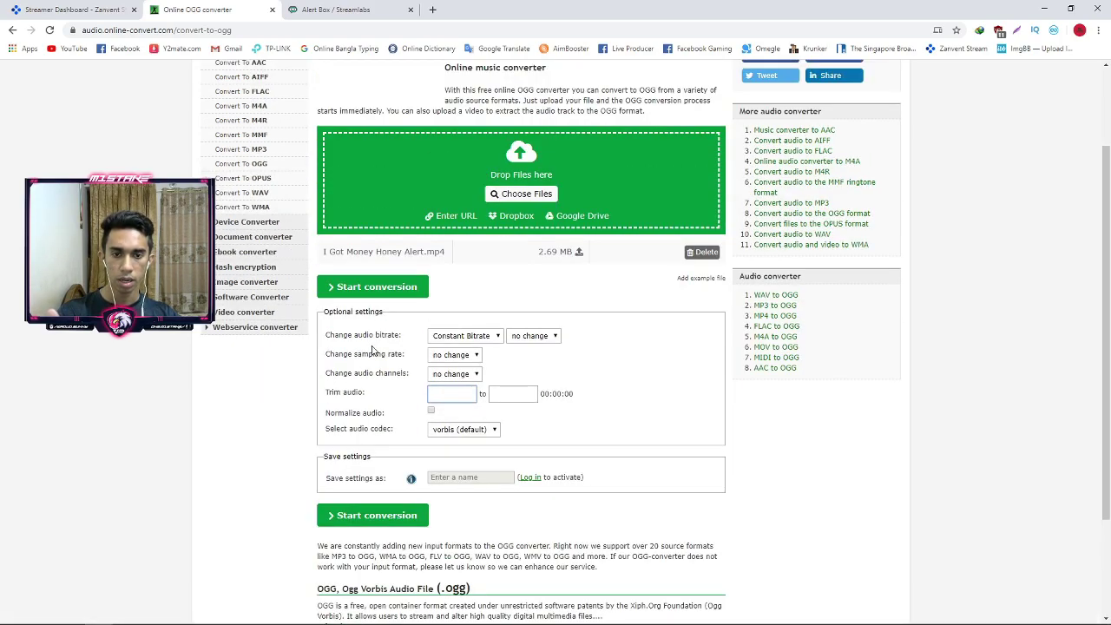
pyautogui.click(364, 288)
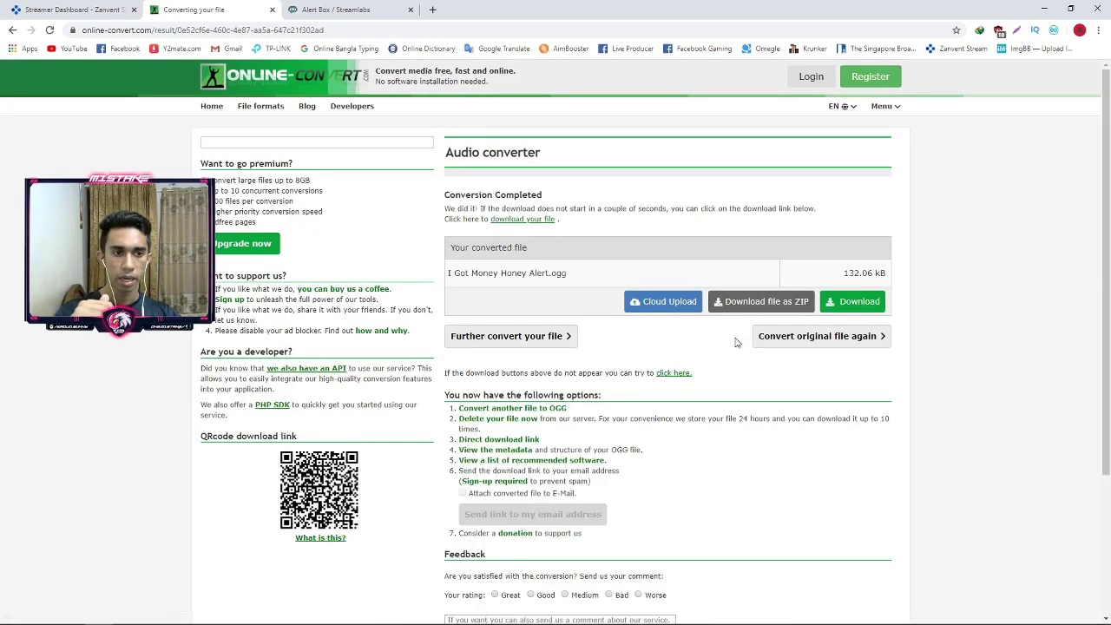
# Download the converted I Got Money Honey Alert.ogg and return to the Streamlabs Alert Box settings.
pyautogui.click(839, 307)
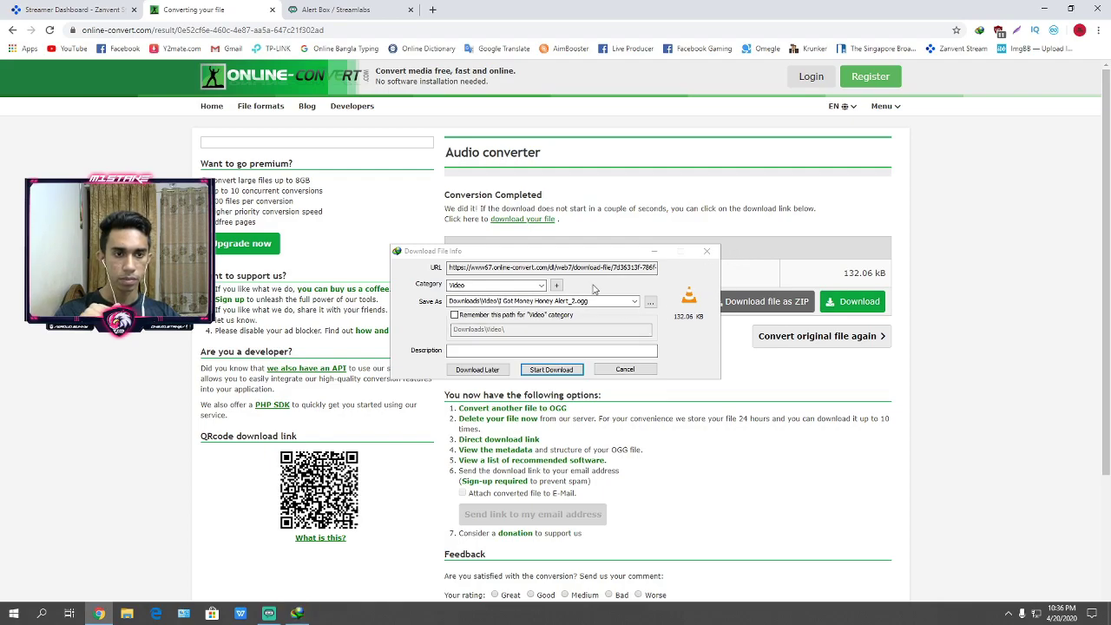
pyautogui.click(707, 253)
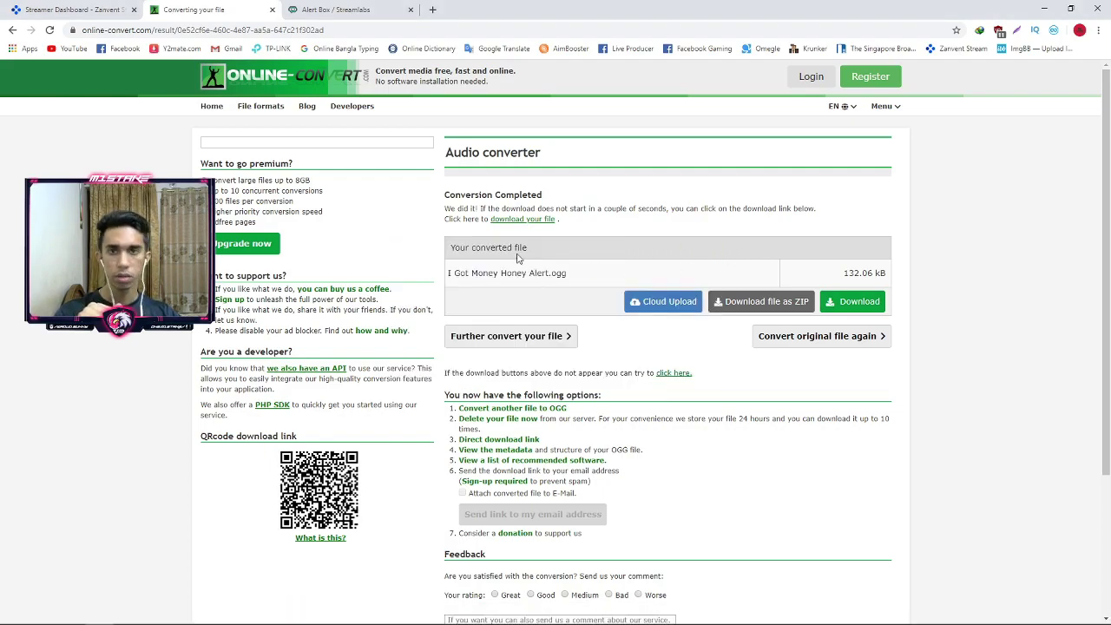
pyautogui.click(335, 9)
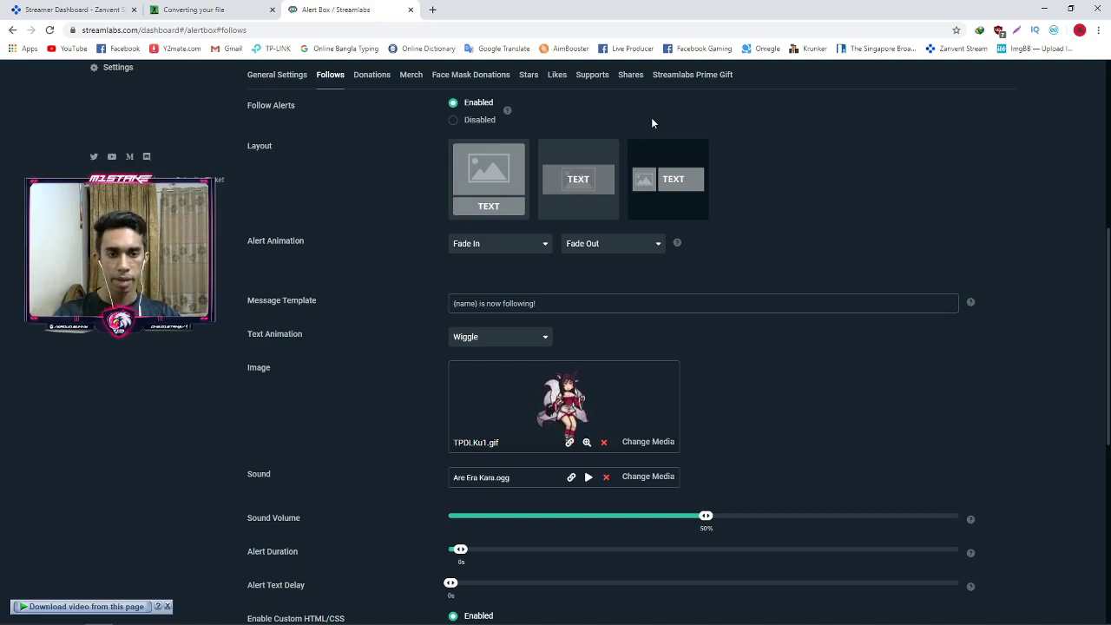
# Upload I Got Money Honey Alert from the dated Downloads folder to Media Gallery and copy its URL.
pyautogui.click(649, 477)
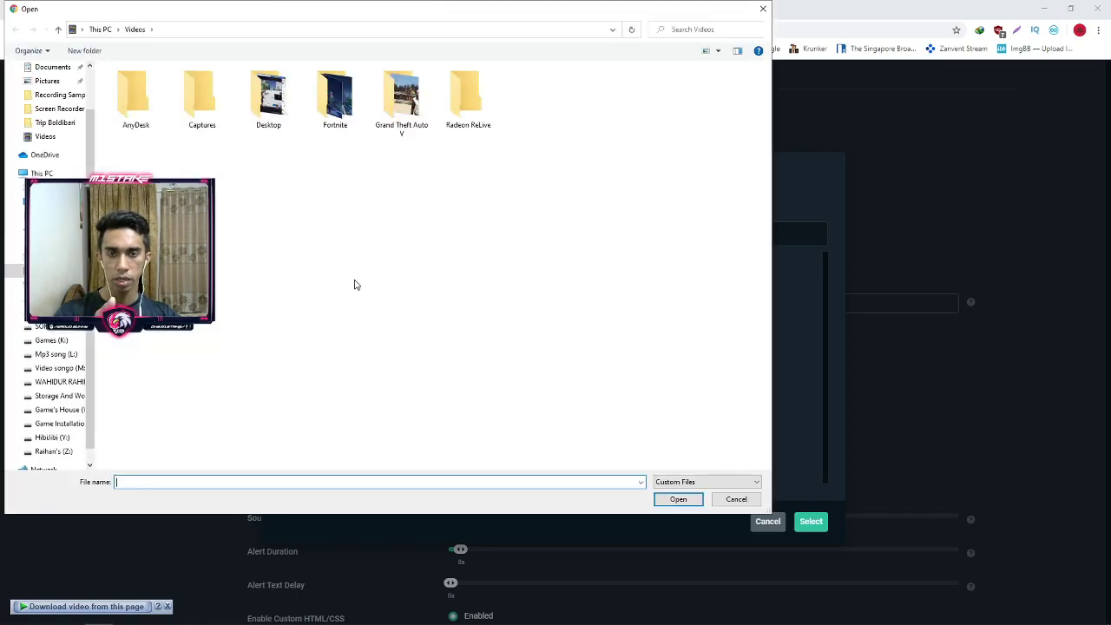
pyautogui.scroll(2, 49, 97)
pyautogui.click(51, 104)
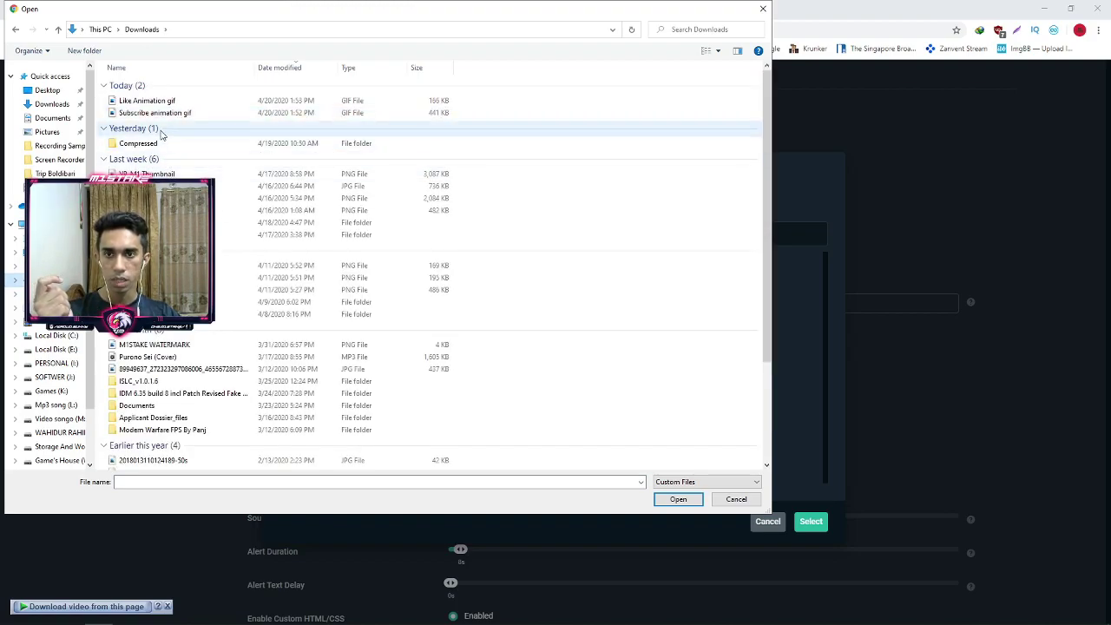
pyautogui.click(160, 234)
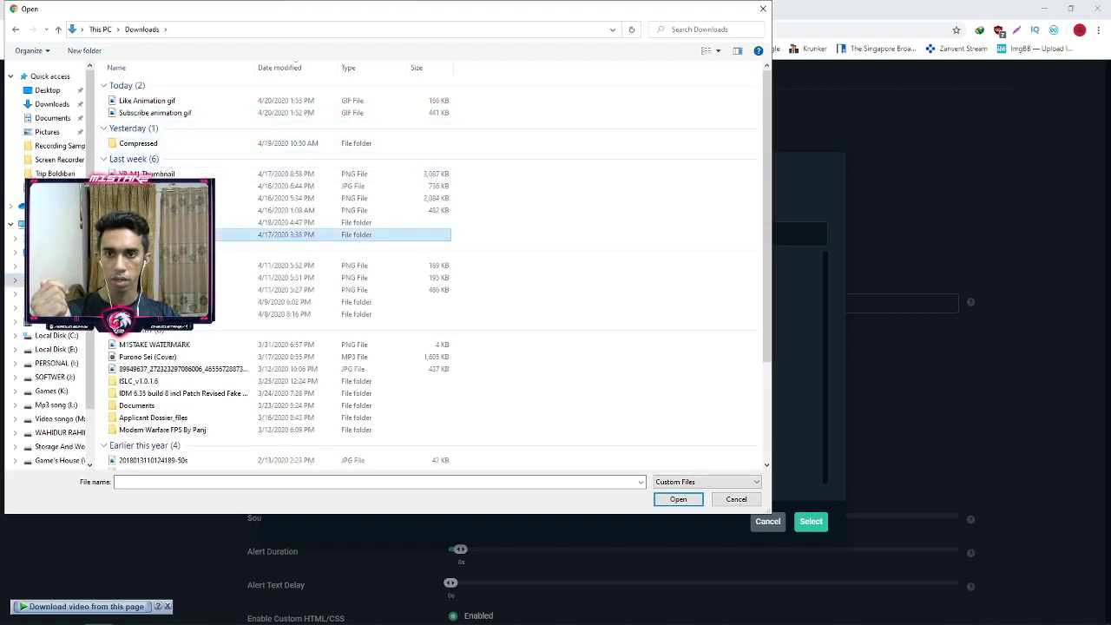
pyautogui.doubleClick(160, 234)
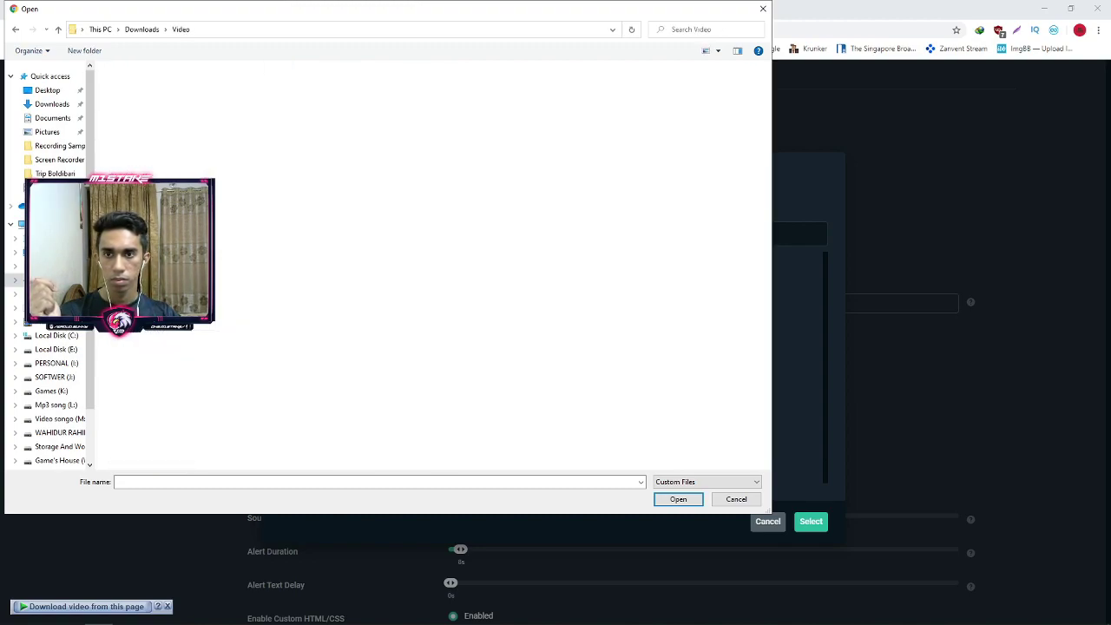
pyautogui.click(729, 482)
pyautogui.click(600, 350)
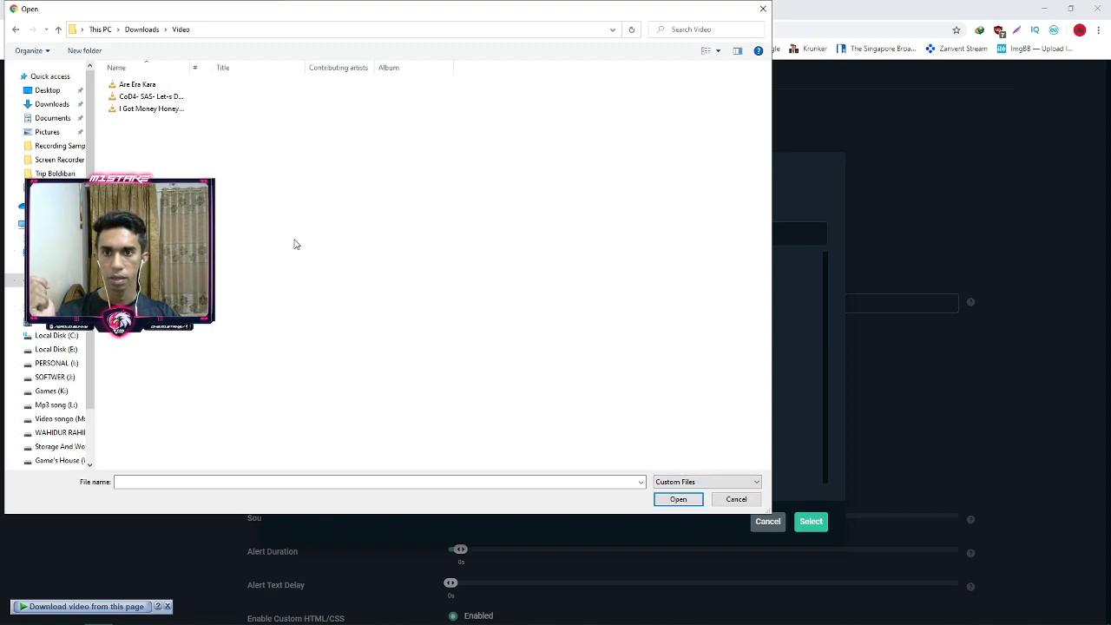
pyautogui.click(178, 109)
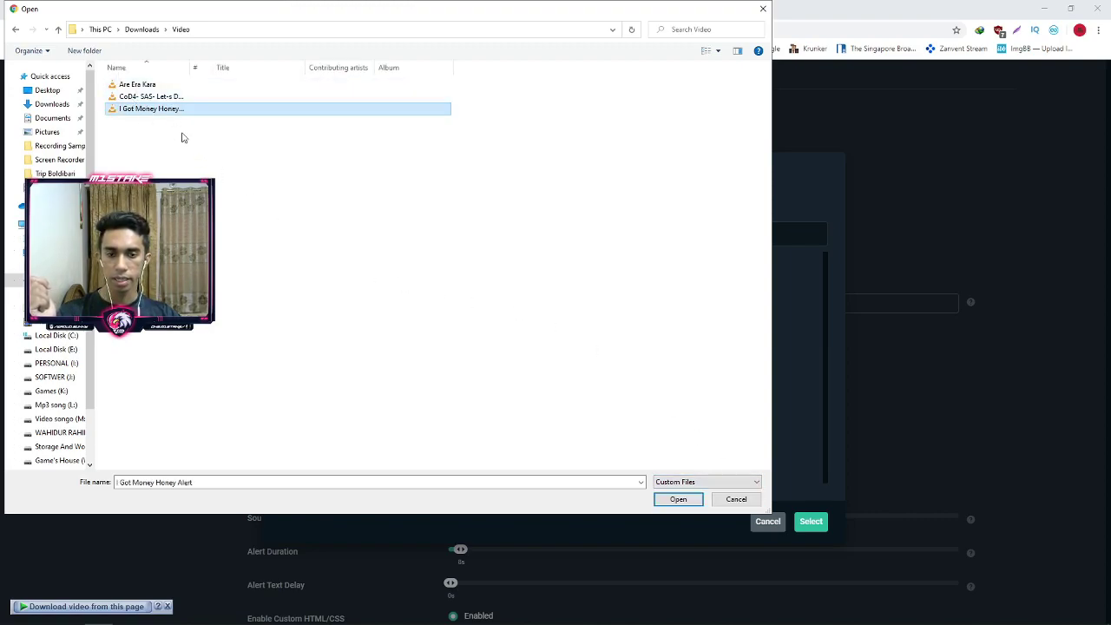
pyautogui.click(732, 498)
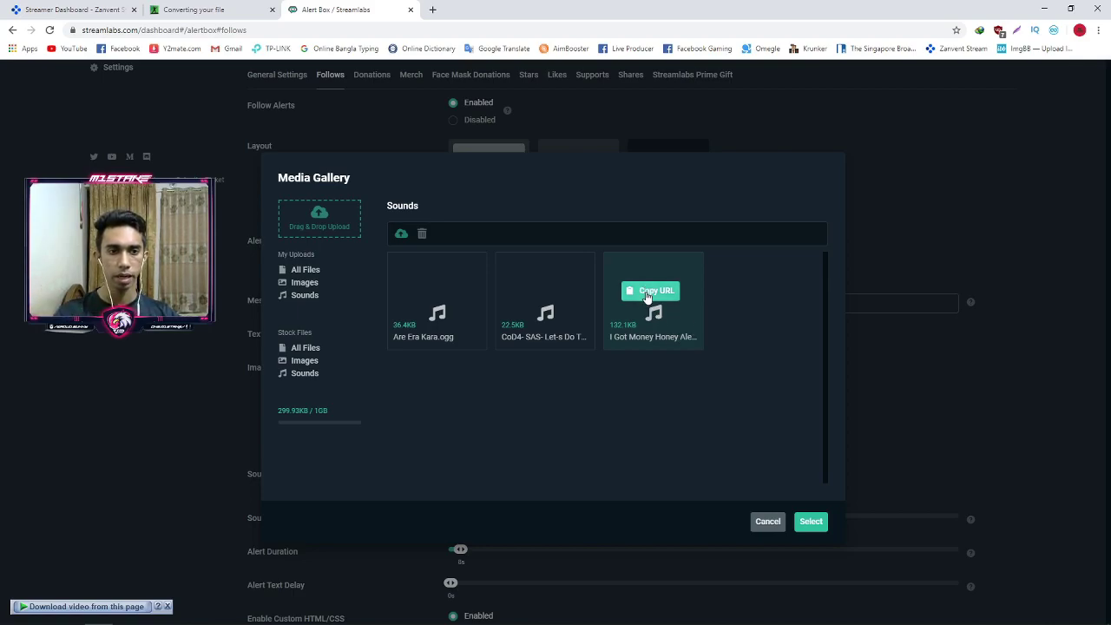
pyautogui.click(646, 293)
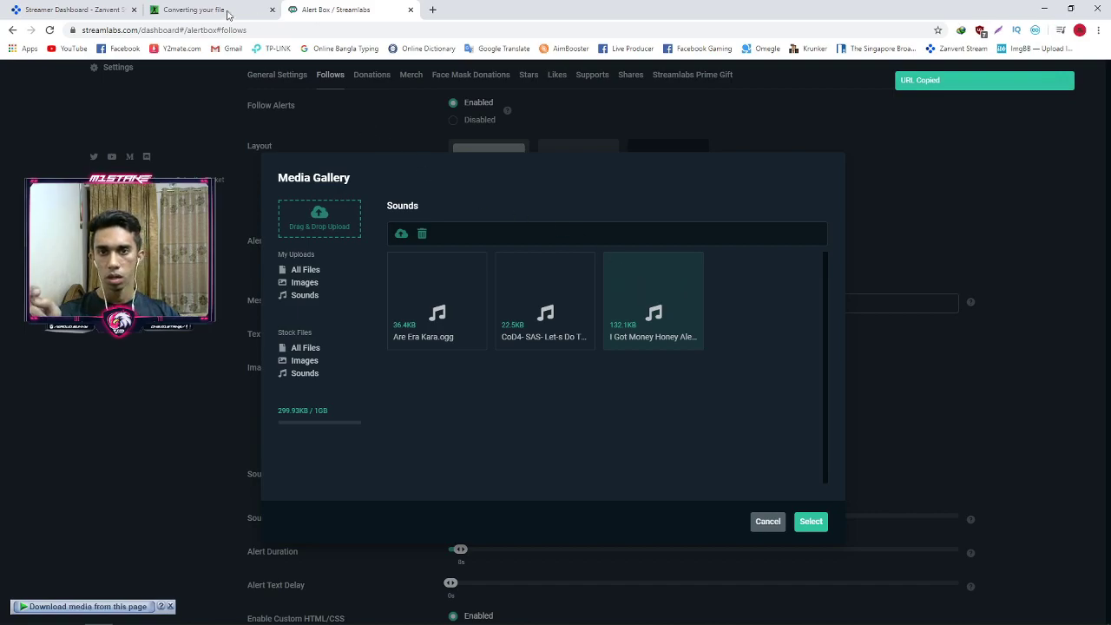
pyautogui.click(776, 519)
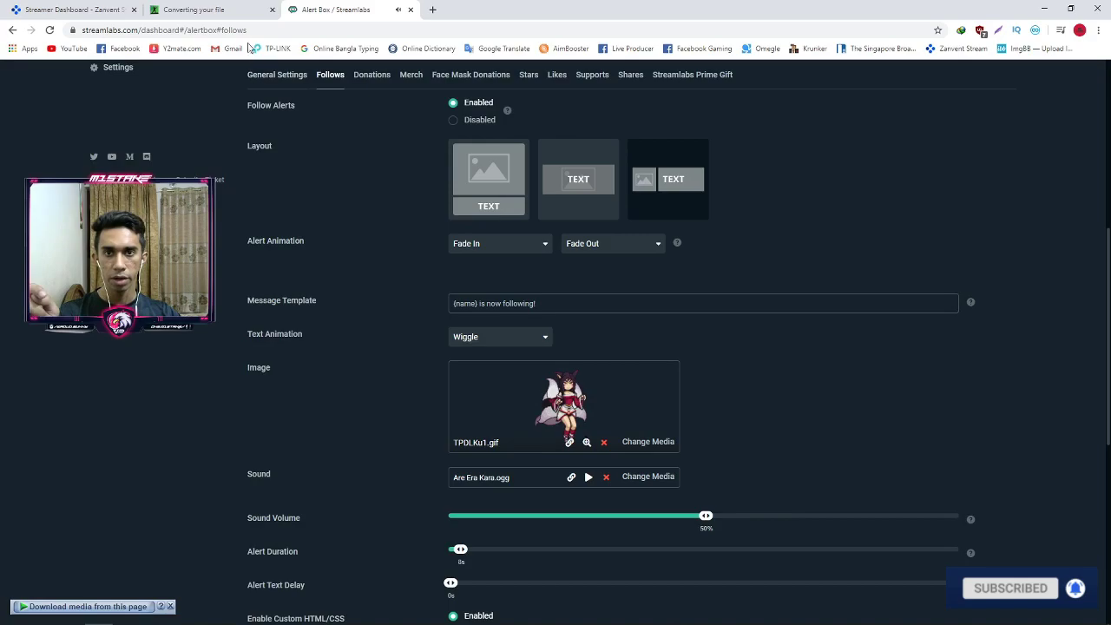
# Replace the Zanvent follower sound URL with the copied I Got Money Honey Alert link.
pyautogui.click(231, 12)
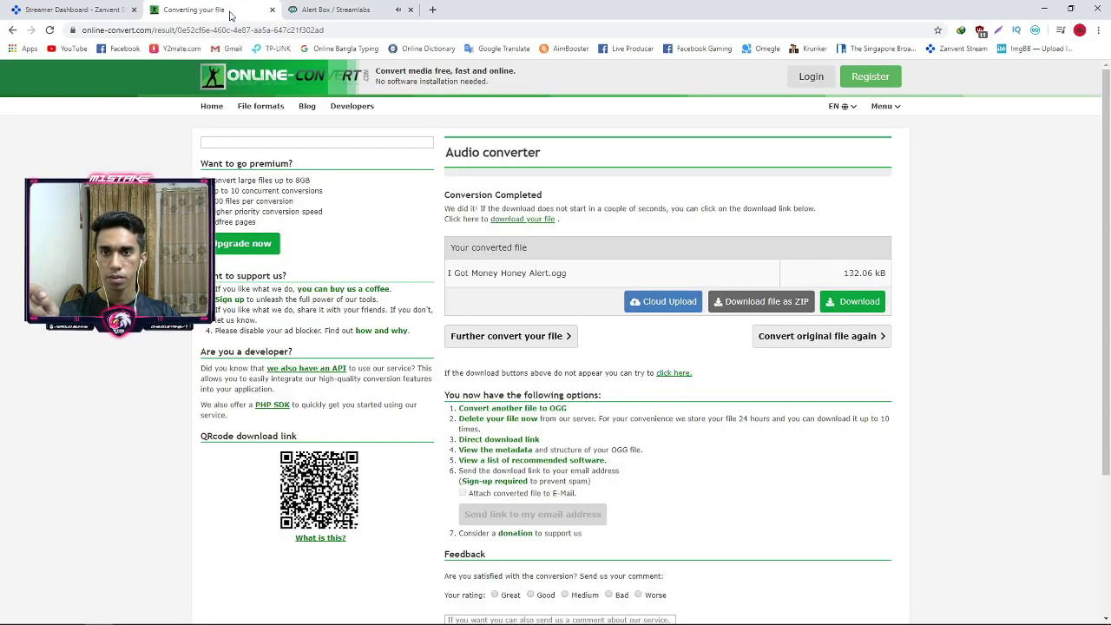
pyautogui.click(88, 14)
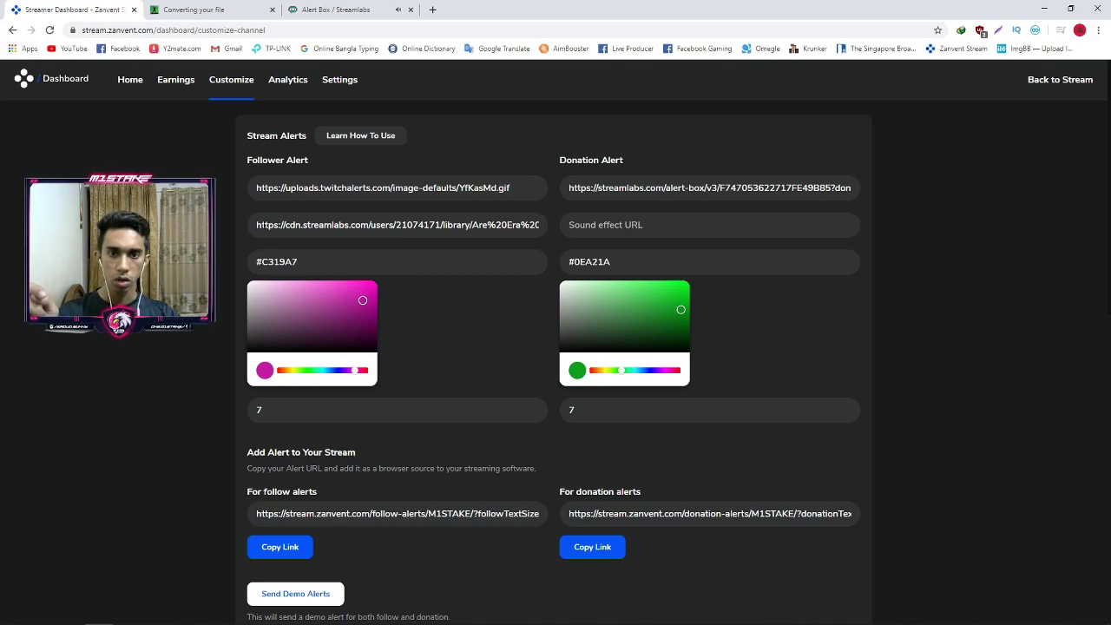
pyautogui.moveTo(257, 225); pyautogui.dragTo(582, 240)
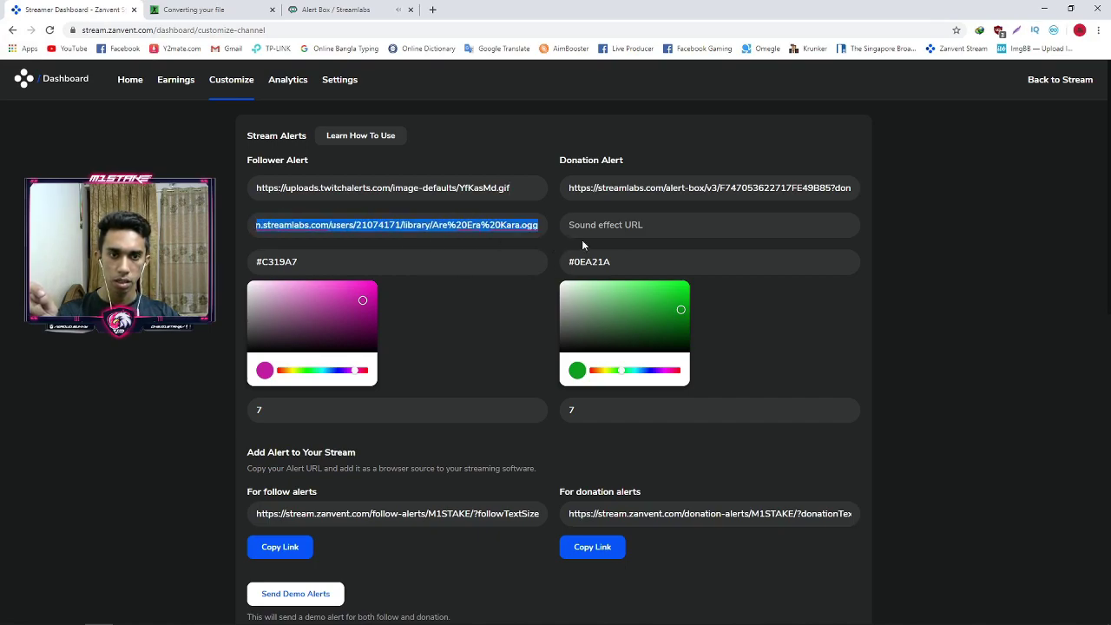
pyautogui.press('BackSpace')
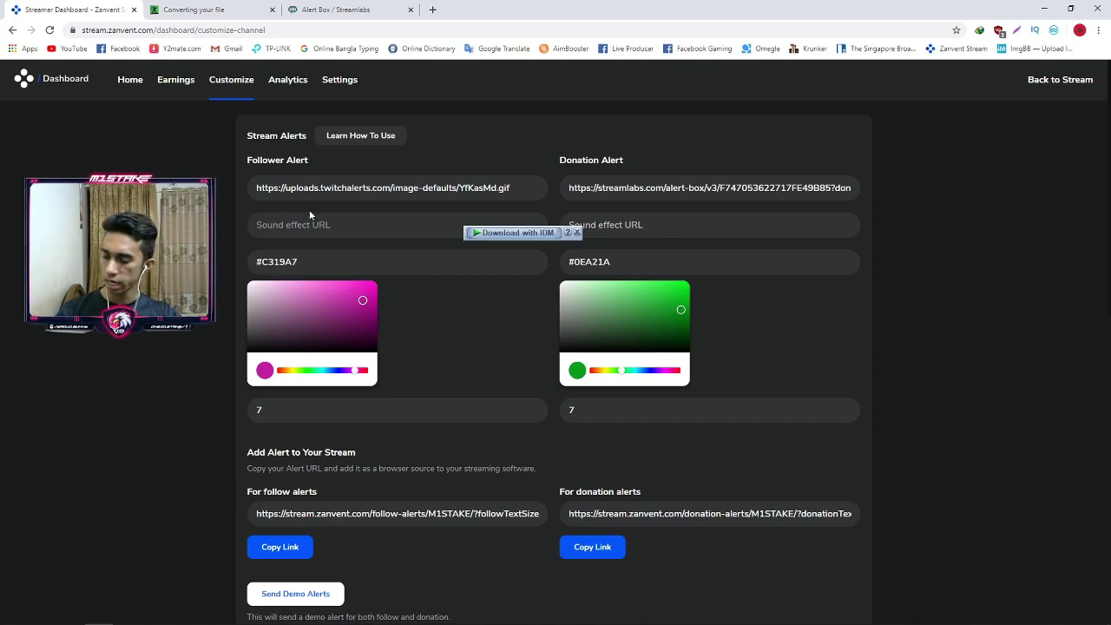
pyautogui.hotkey('ctrl', 'v')
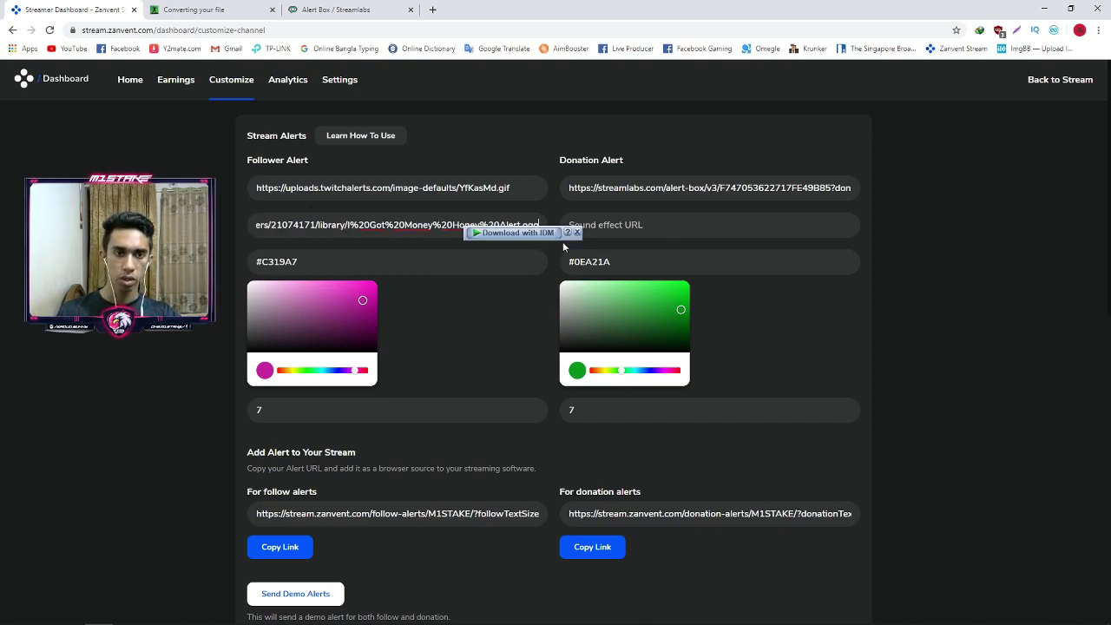
pyautogui.click(575, 234)
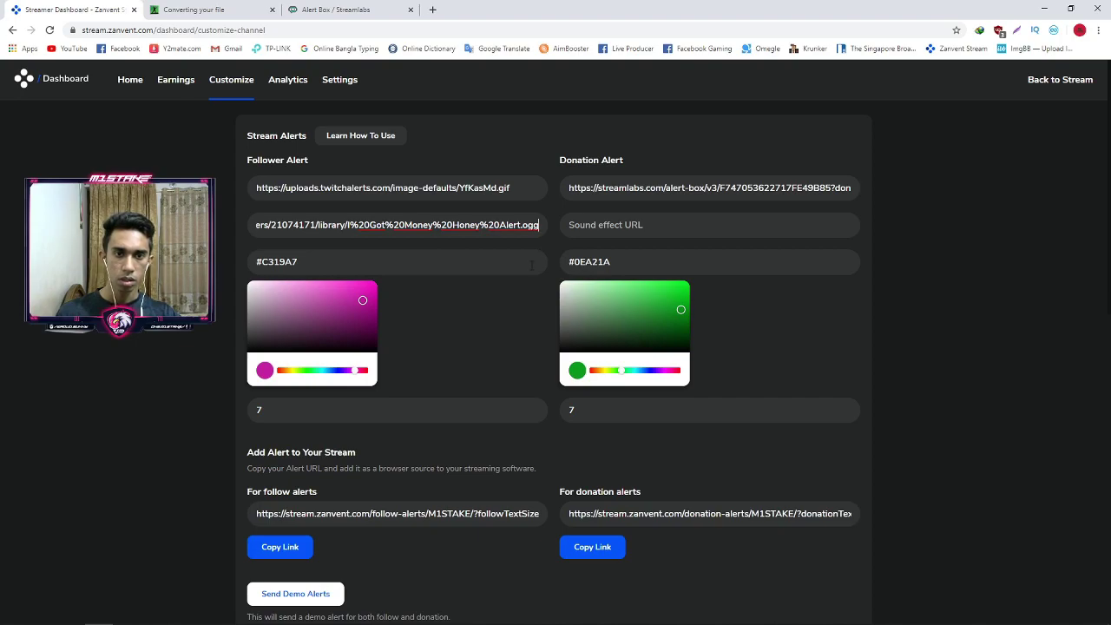
pyautogui.scroll(-1, 484, 263)
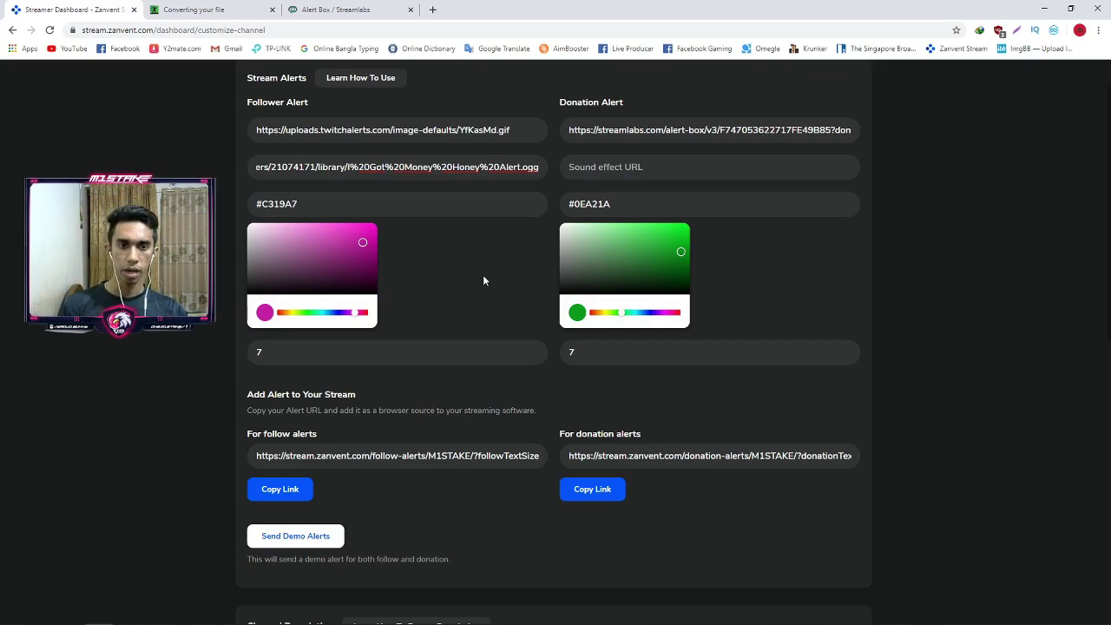
pyautogui.click(1042, 9)
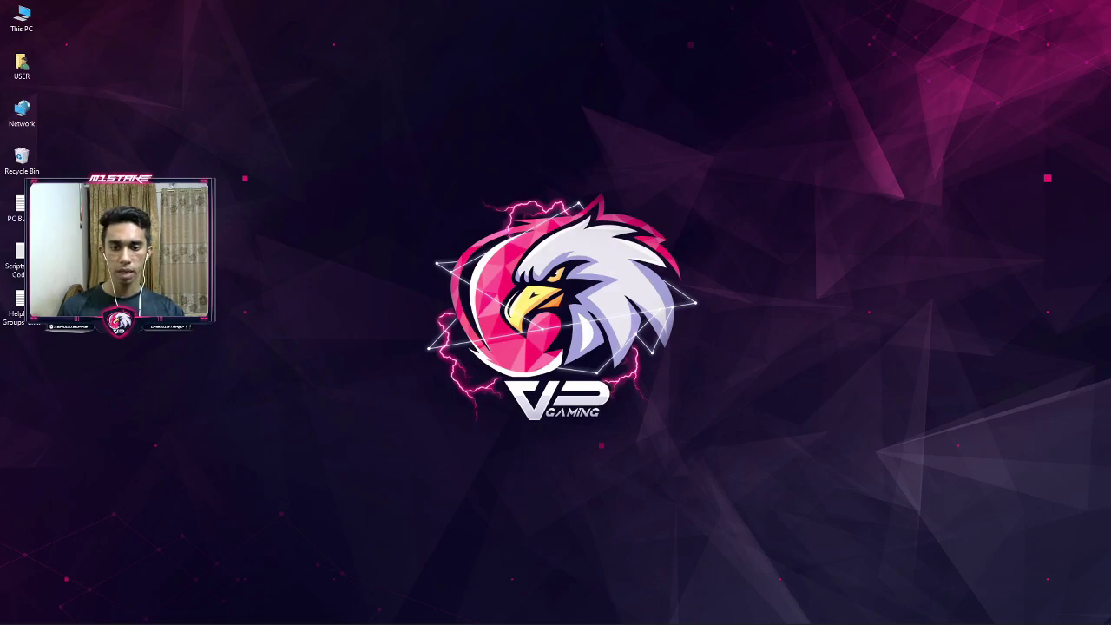
# In Streamlabs OBS, select the In-Game scene's Zanvent Follow source and delete it.
pyautogui.click(268, 615)
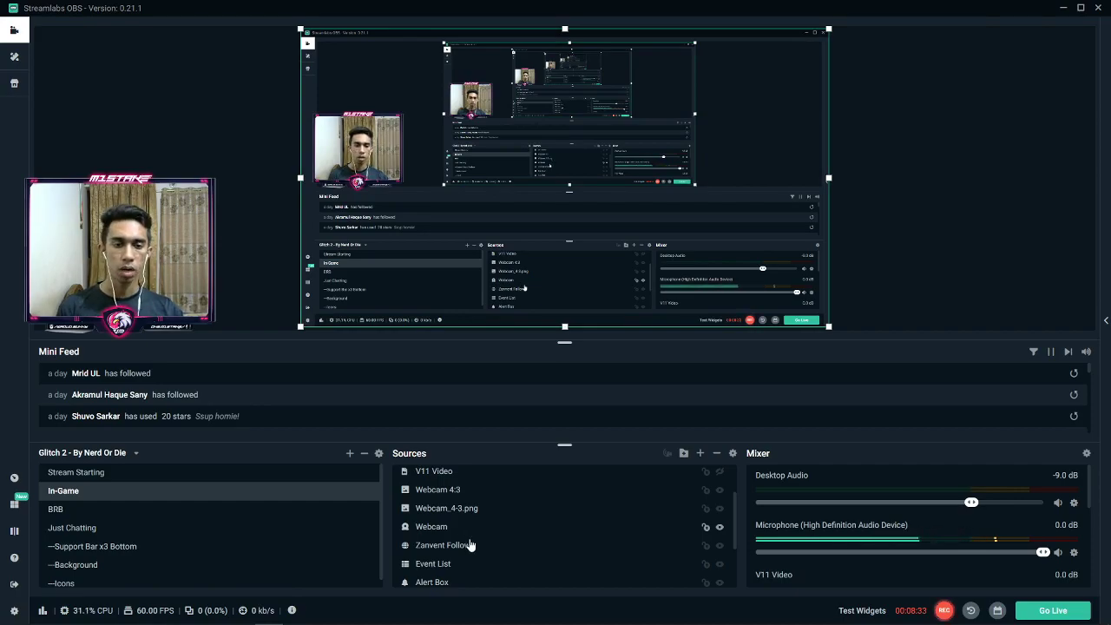
pyautogui.scroll(2, 469, 542)
pyautogui.scroll(-2, 434, 482)
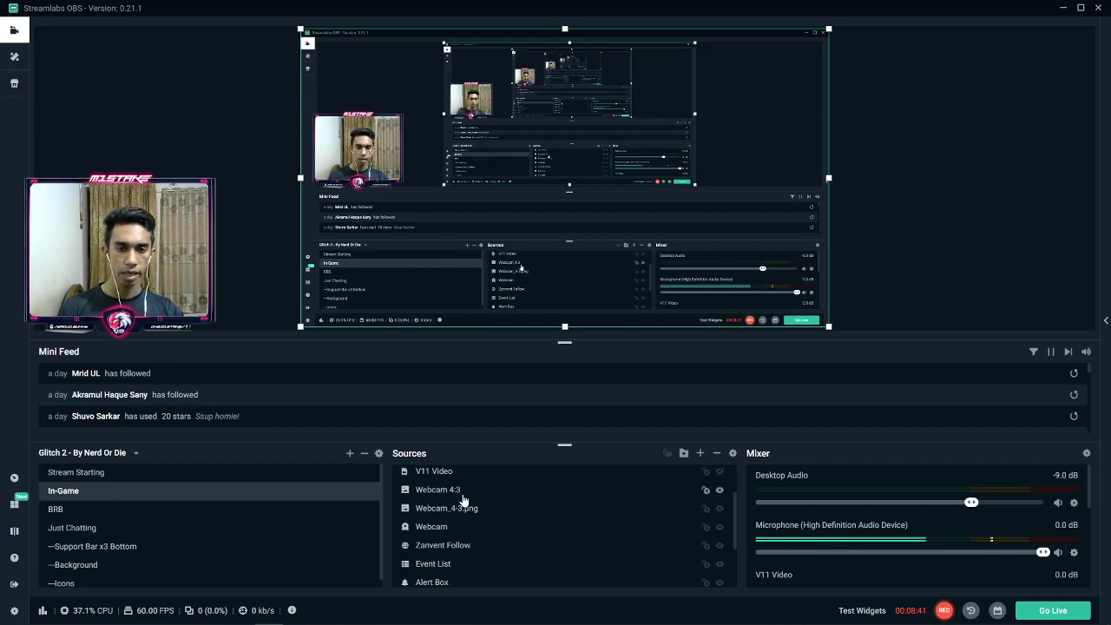
pyautogui.click(305, 495)
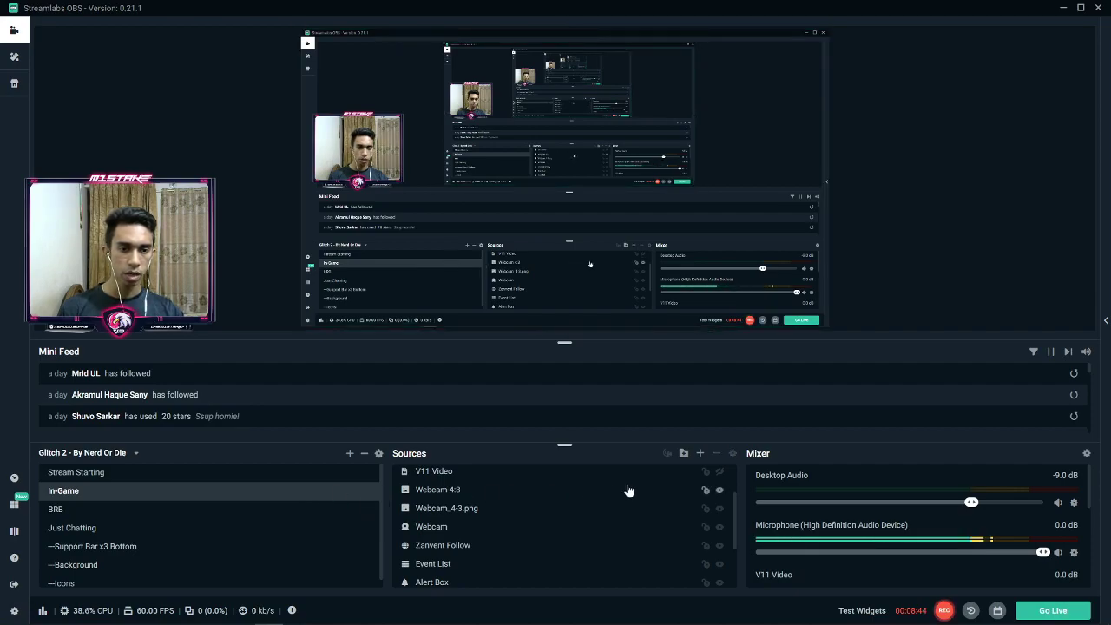
pyautogui.scroll(1, 553, 530)
pyautogui.scroll(-1, 432, 547)
pyautogui.click(438, 547)
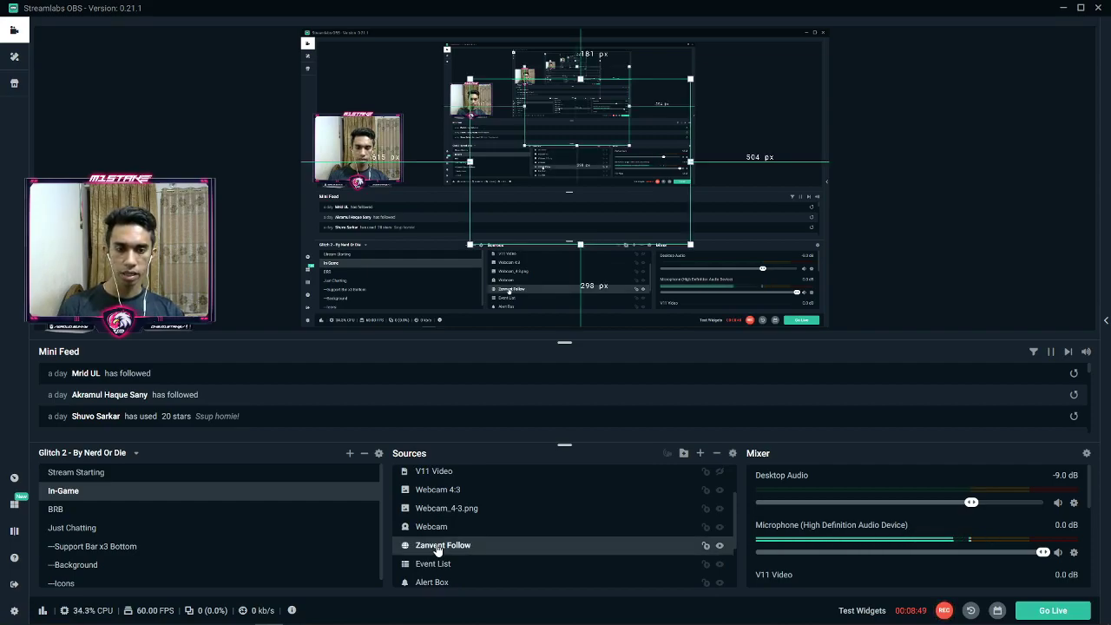
pyautogui.press('Delete')
# Confirm the removal and add a new browser source named 'Zanvent Follow'.
pyautogui.click(579, 319)
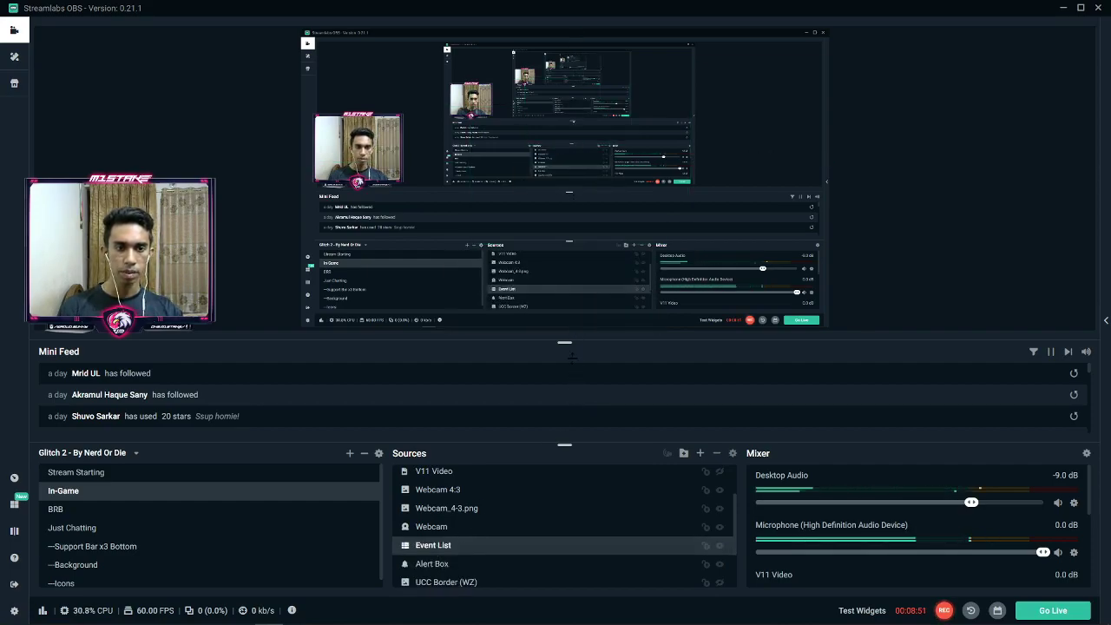
pyautogui.click(700, 453)
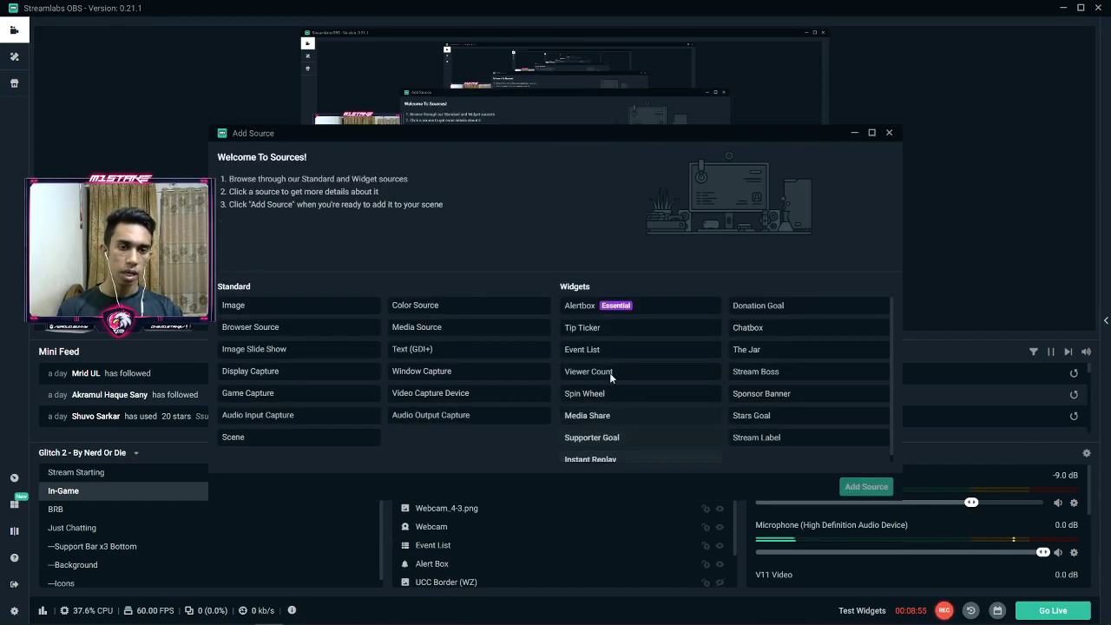
pyautogui.click(270, 333)
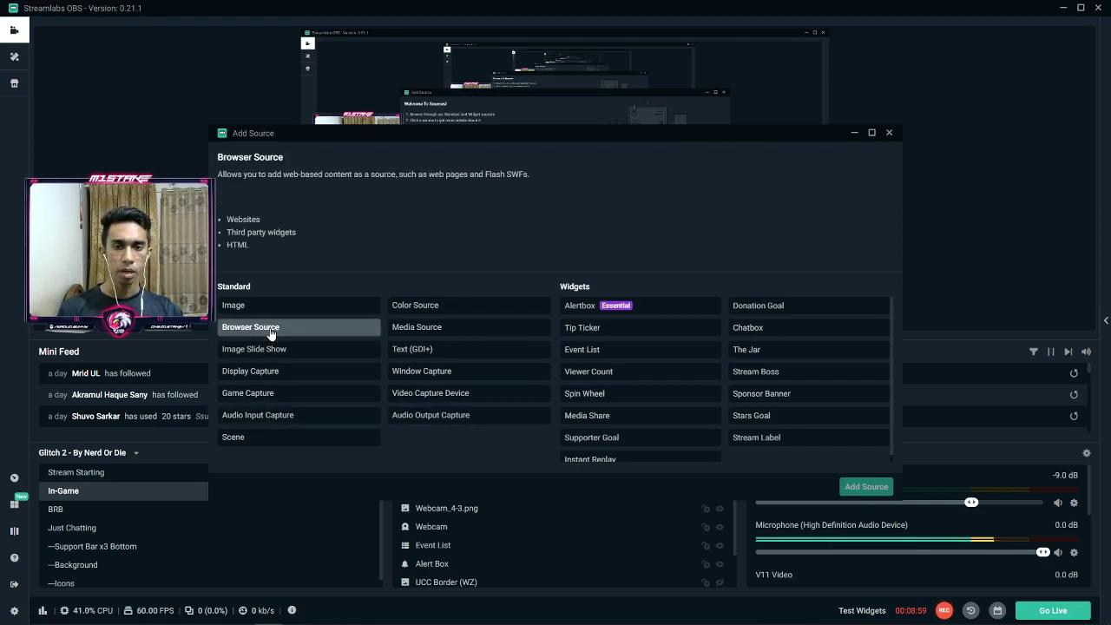
pyautogui.click(851, 490)
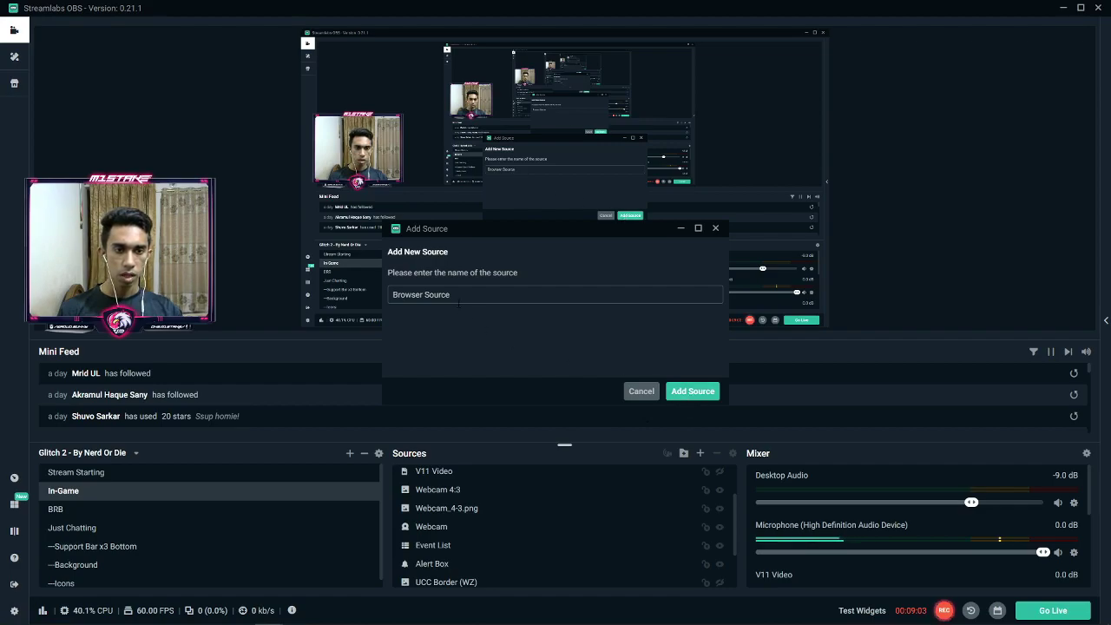
pyautogui.moveTo(455, 295); pyautogui.dragTo(379, 294)
pyautogui.write('Z')
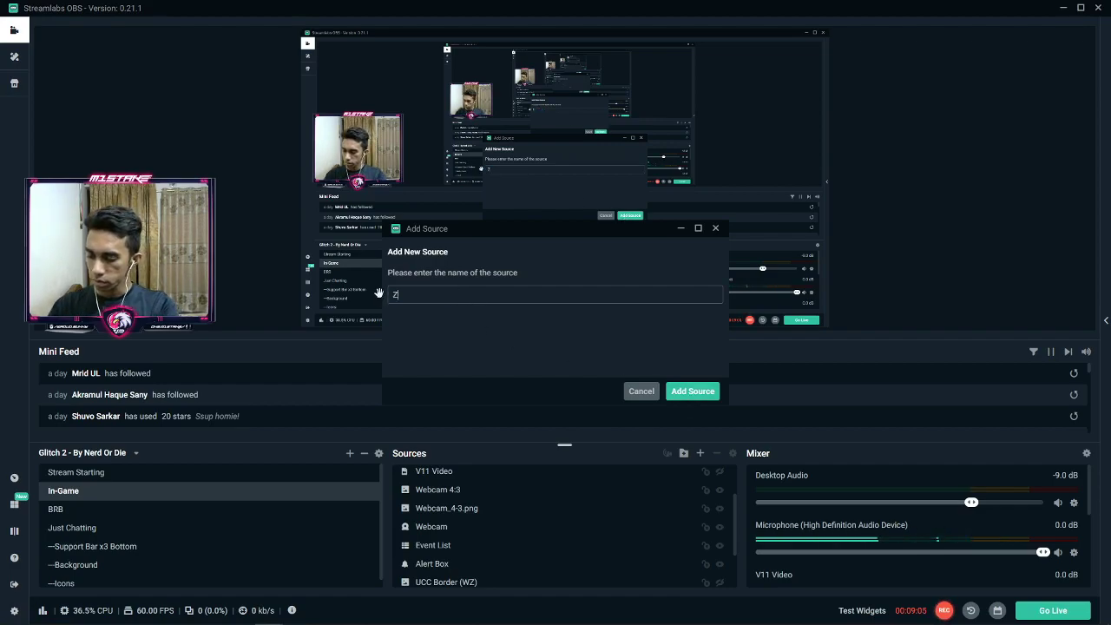
pyautogui.write('anvent Follow')
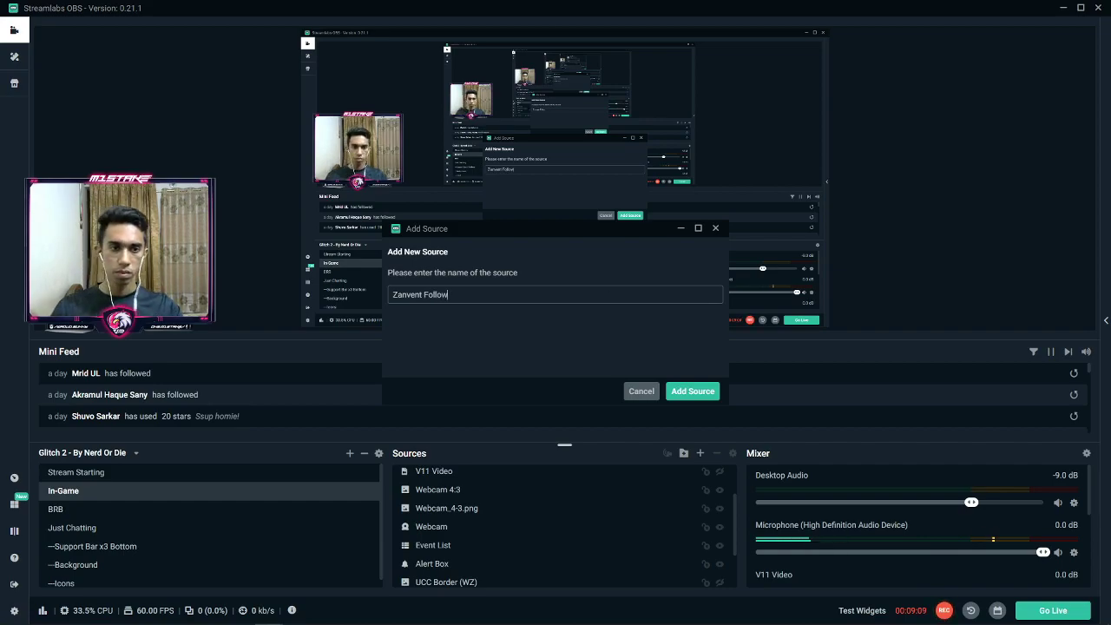
pyautogui.click(691, 392)
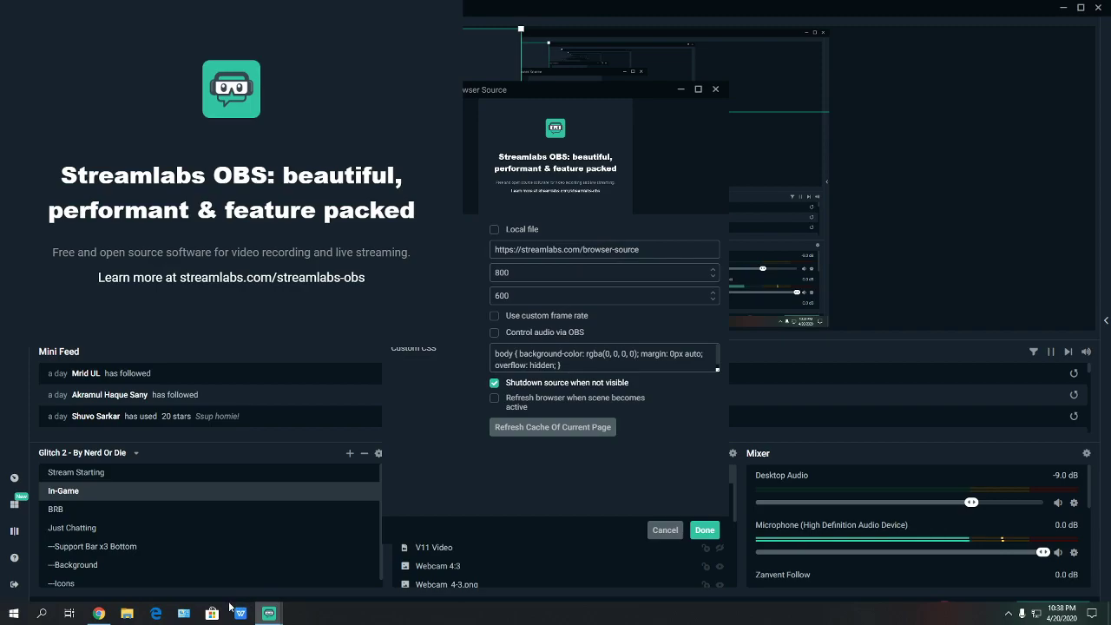
# Copy the follow alerts link from the Zanvent dashboard.
pyautogui.click(98, 612)
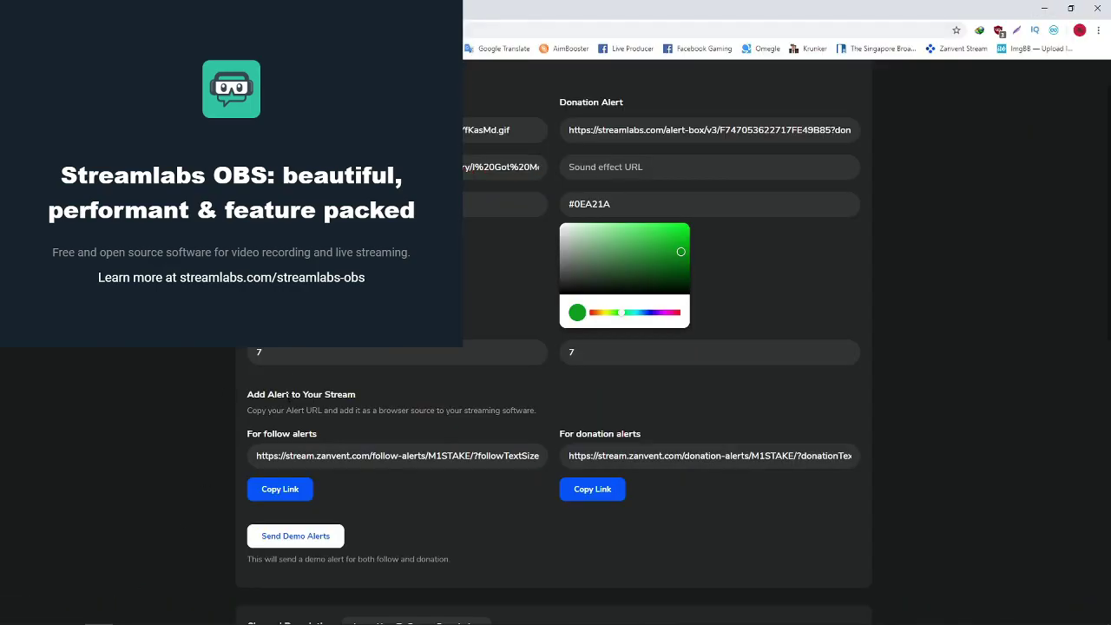
pyautogui.scroll(-1, 266, 373)
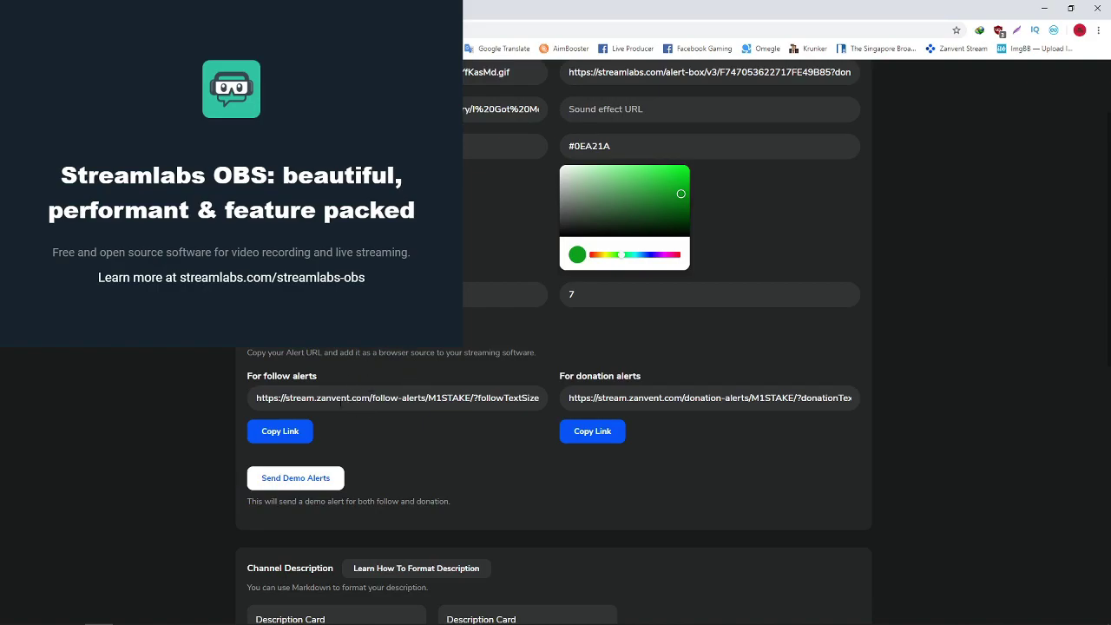
pyautogui.click(291, 439)
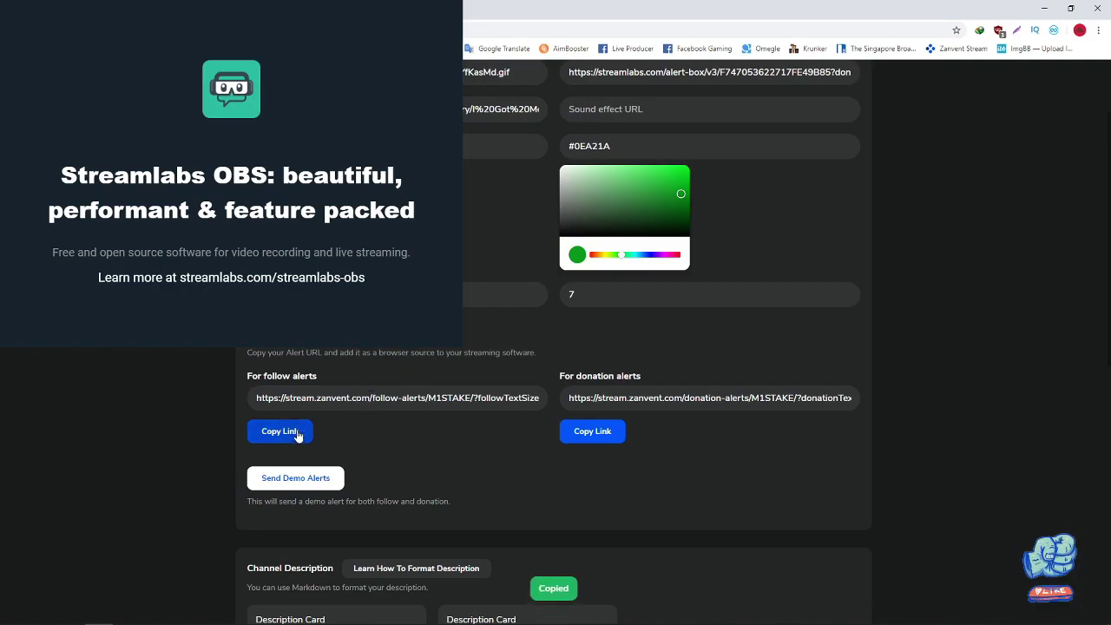
# Paste the link into the Zanvent Follow browser source URL field and save.
pyautogui.moveTo(271, 611)
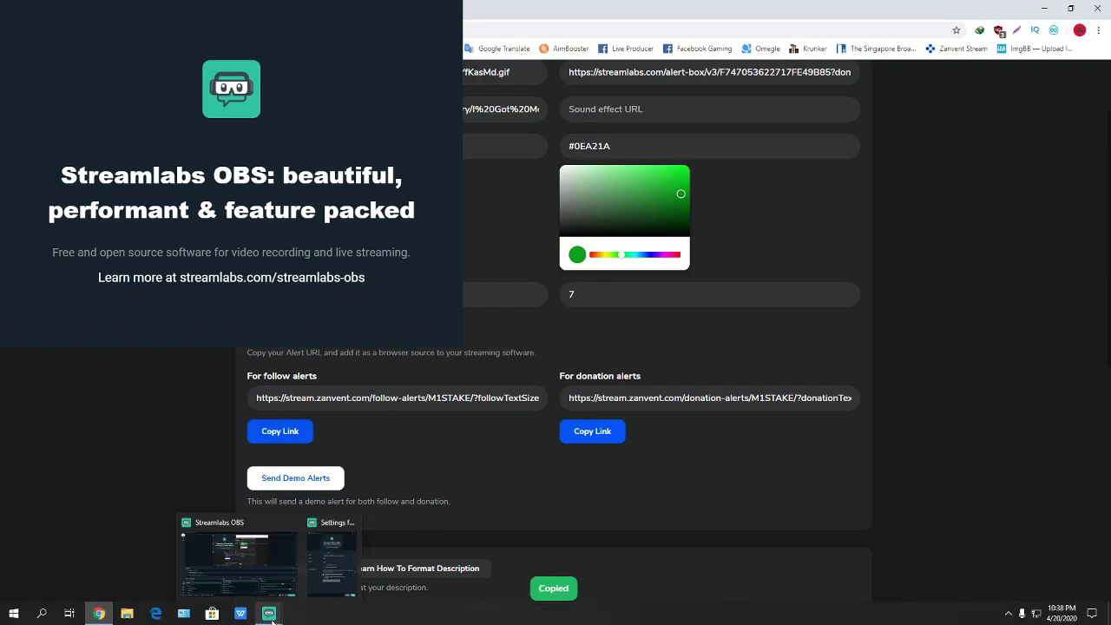
pyautogui.click(335, 566)
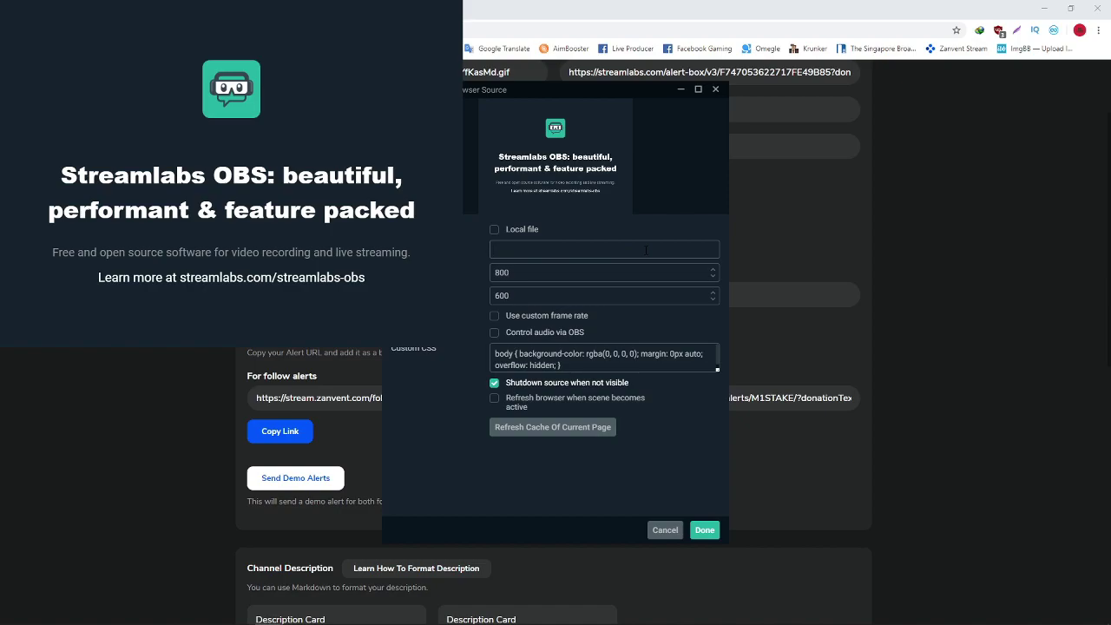
pyautogui.hotkey('ctrl', 'v')
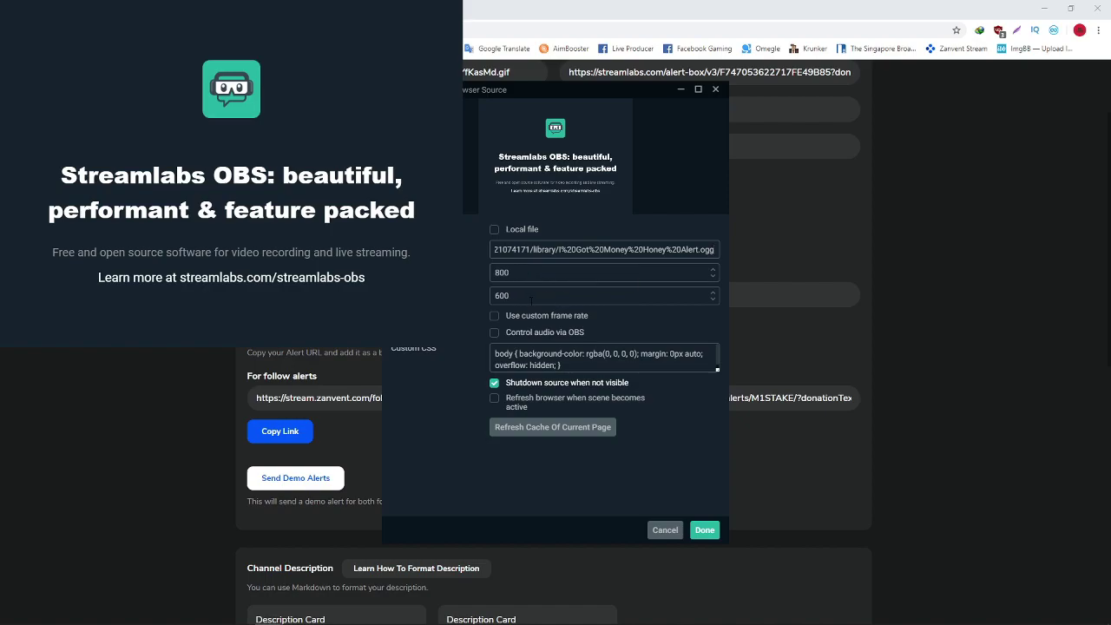
pyautogui.click(703, 530)
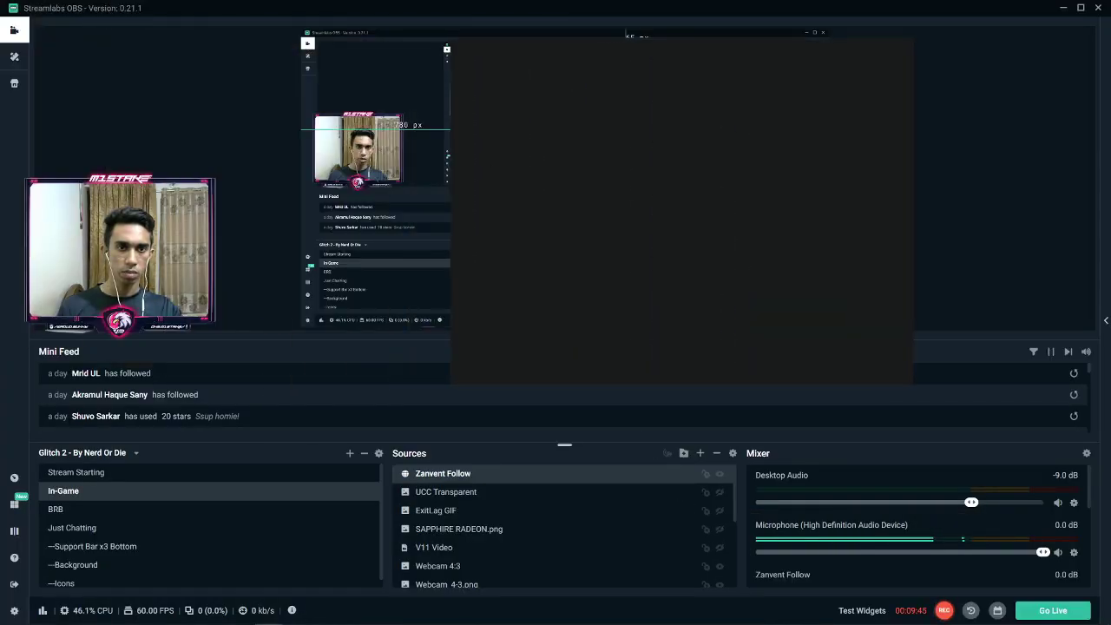
# Shift the Zanvent Follow box in the preview and send demo follow and donation alerts.
pyautogui.moveTo(639, 128); pyautogui.dragTo(621, 131)
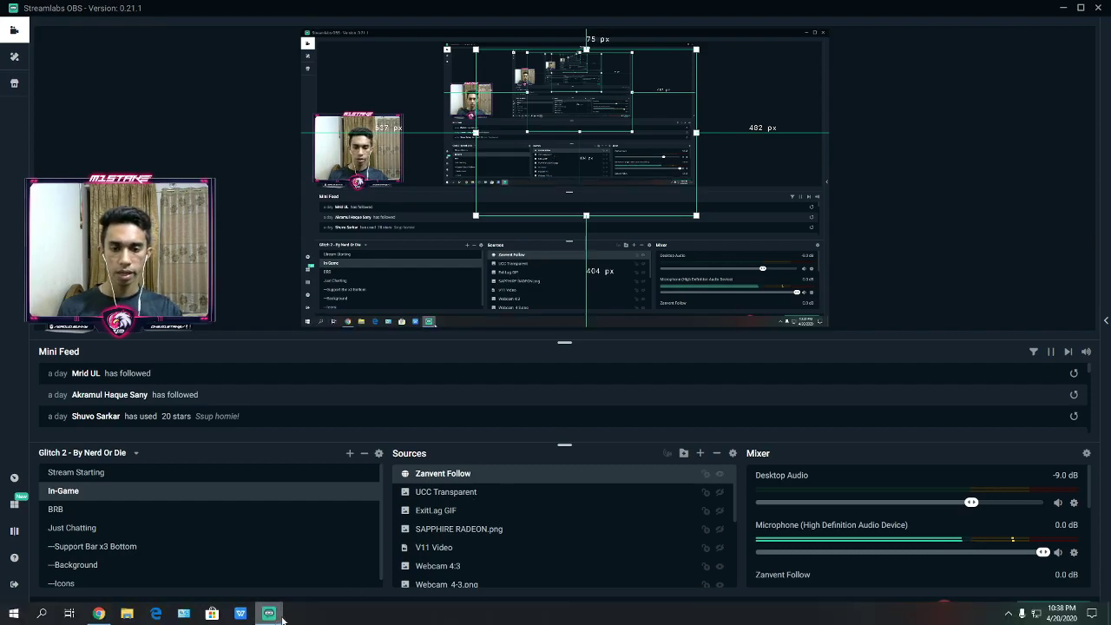
pyautogui.click(100, 614)
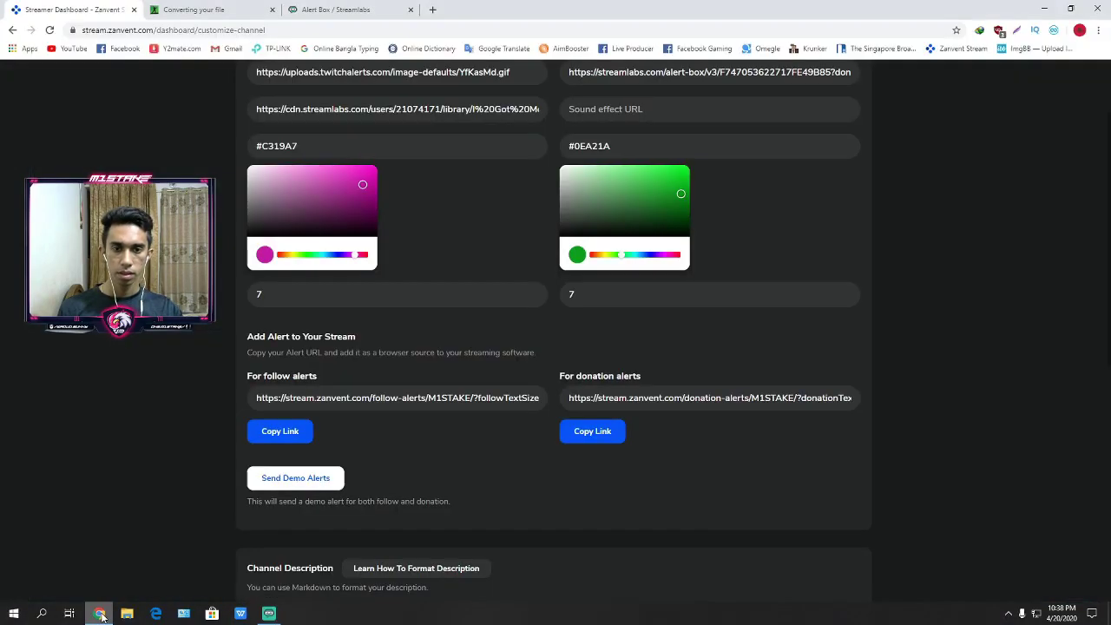
pyautogui.click(318, 488)
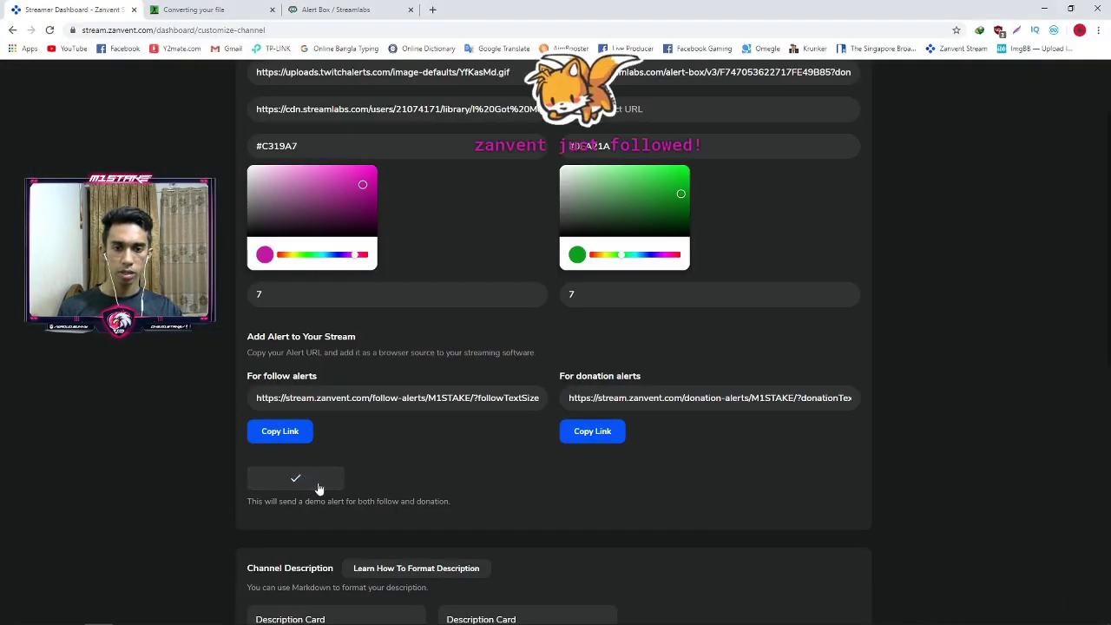
# Check the demo alert in OBS, nudge the source slightly, then return to Zanvent.
pyautogui.moveTo(362, 616)
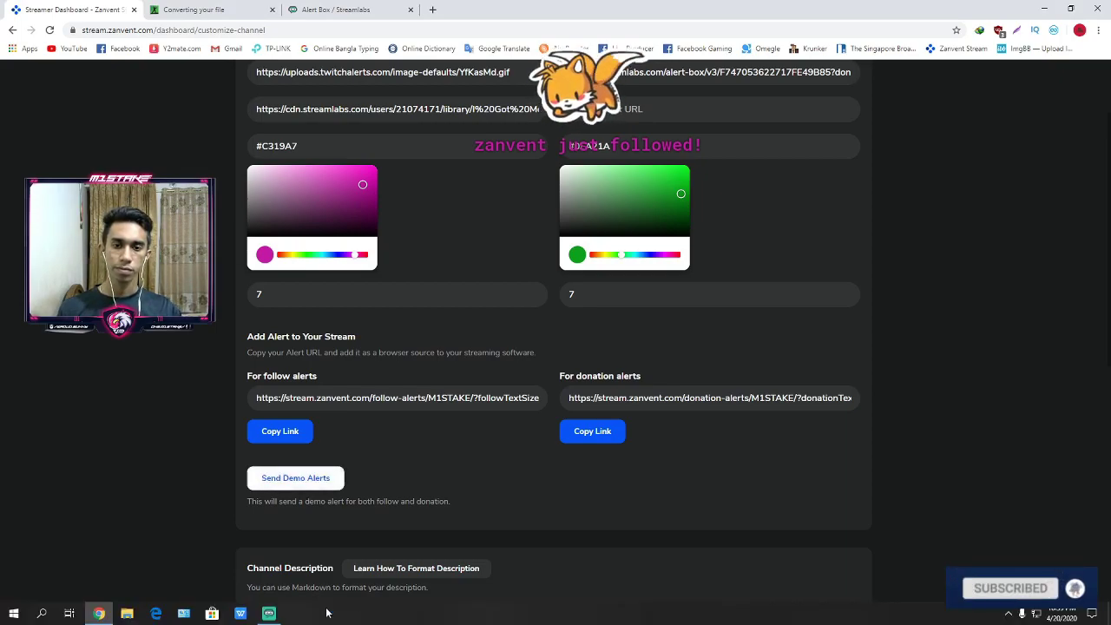
pyautogui.click(271, 613)
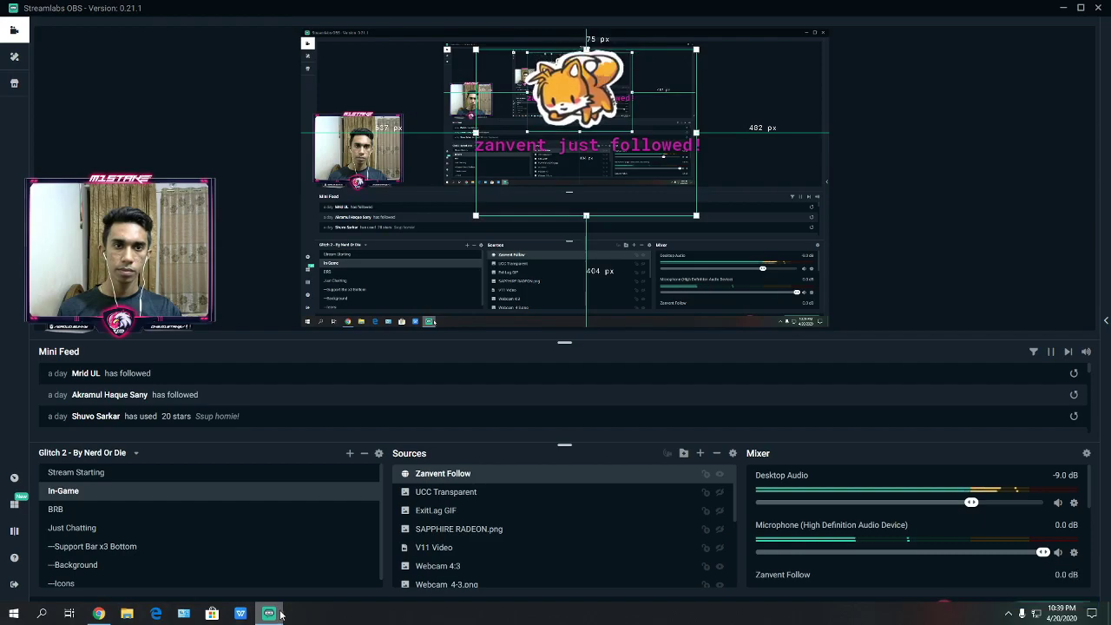
pyautogui.moveTo(572, 205)
pyautogui.mouseDown()
pyautogui.moveTo(562, 213)
pyautogui.moveTo(558, 200)
pyautogui.mouseUp()
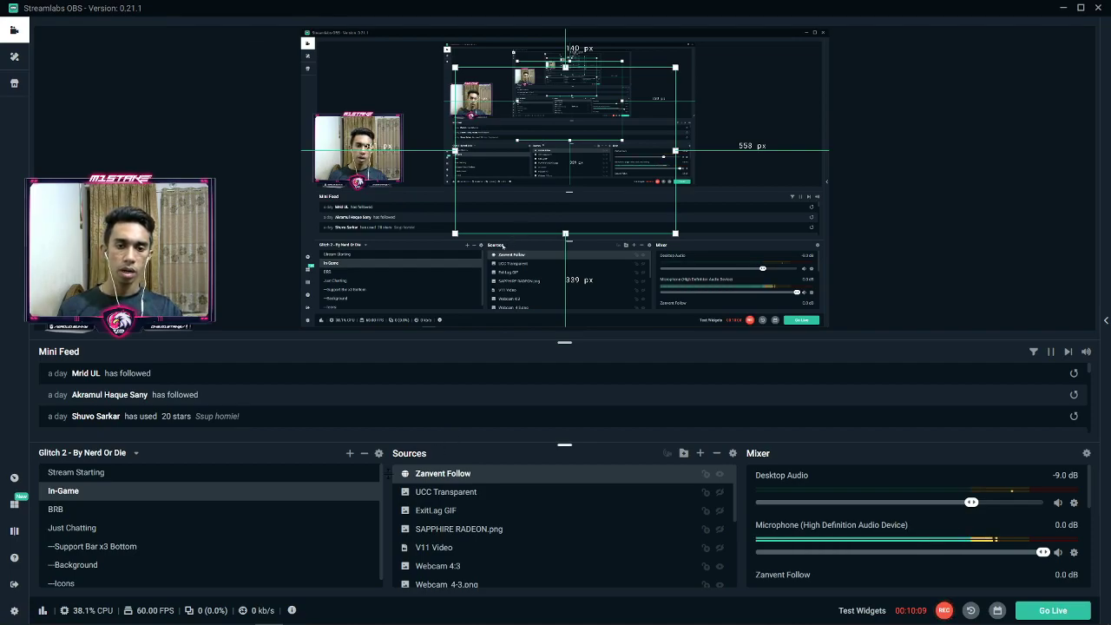
pyautogui.moveTo(277, 617)
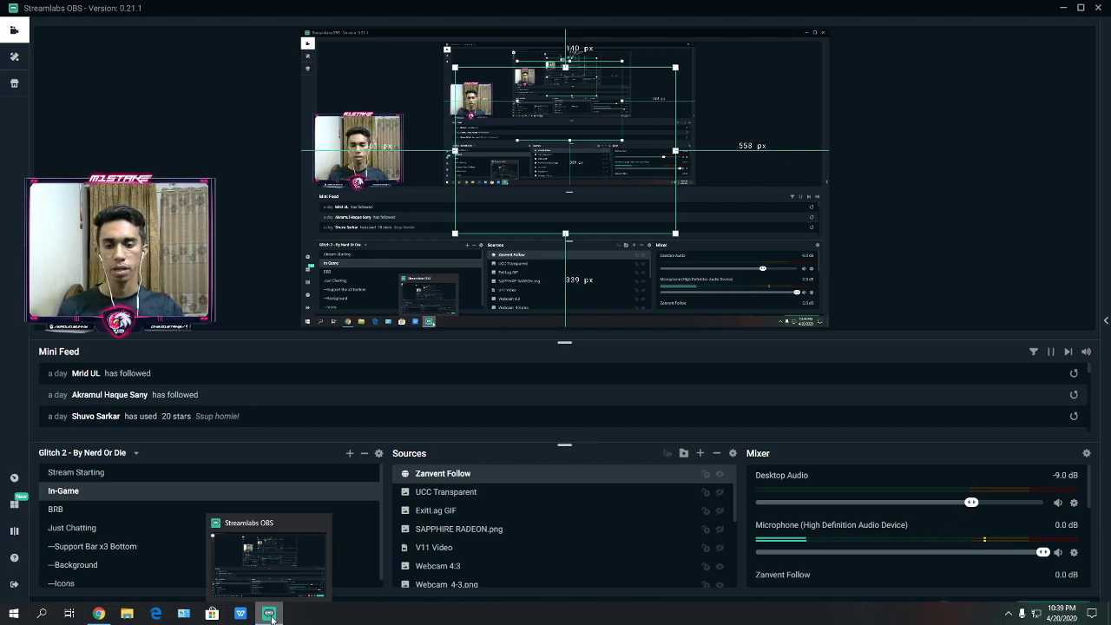
pyautogui.click(98, 613)
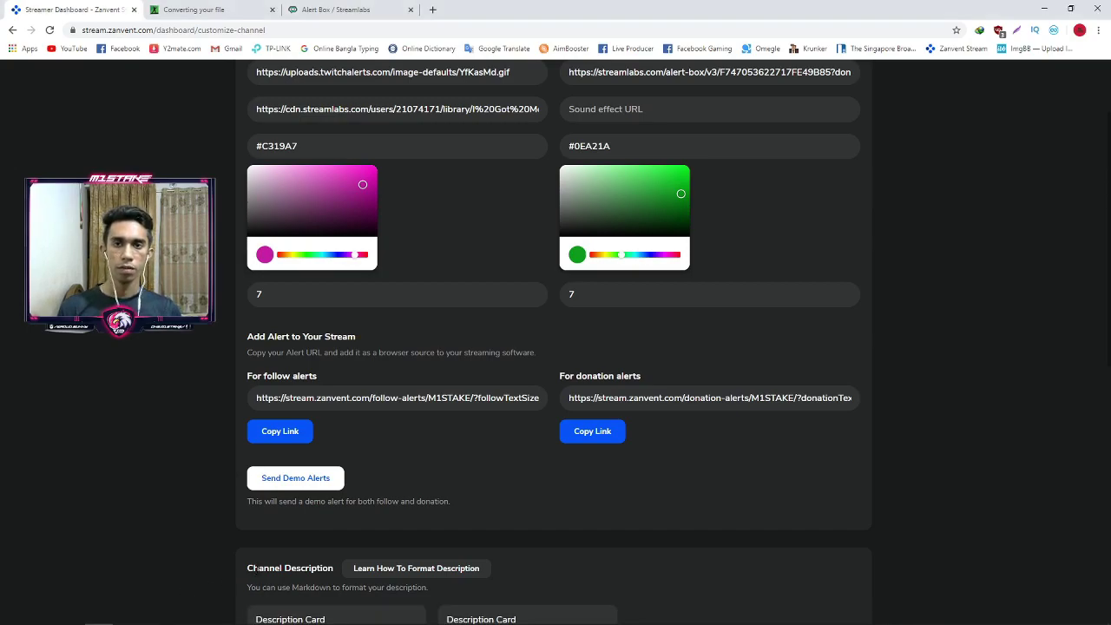
# Set the follower alert text colour to #C712A2 and copy the follow alerts link.
pyautogui.scroll(3, 451, 309)
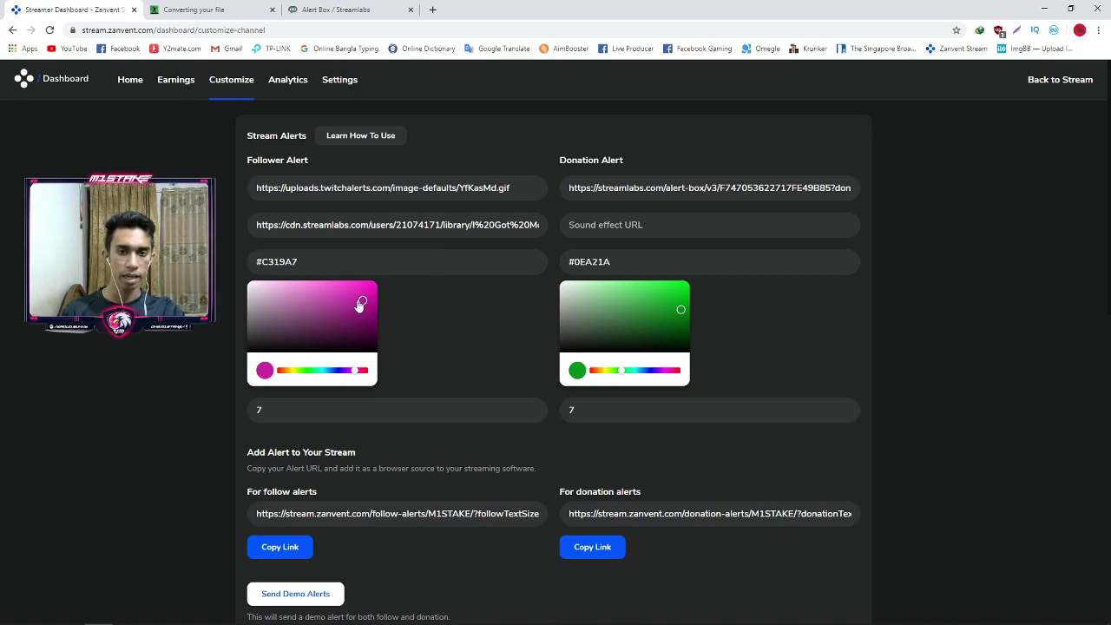
pyautogui.click(293, 372)
pyautogui.moveTo(362, 305); pyautogui.dragTo(366, 299)
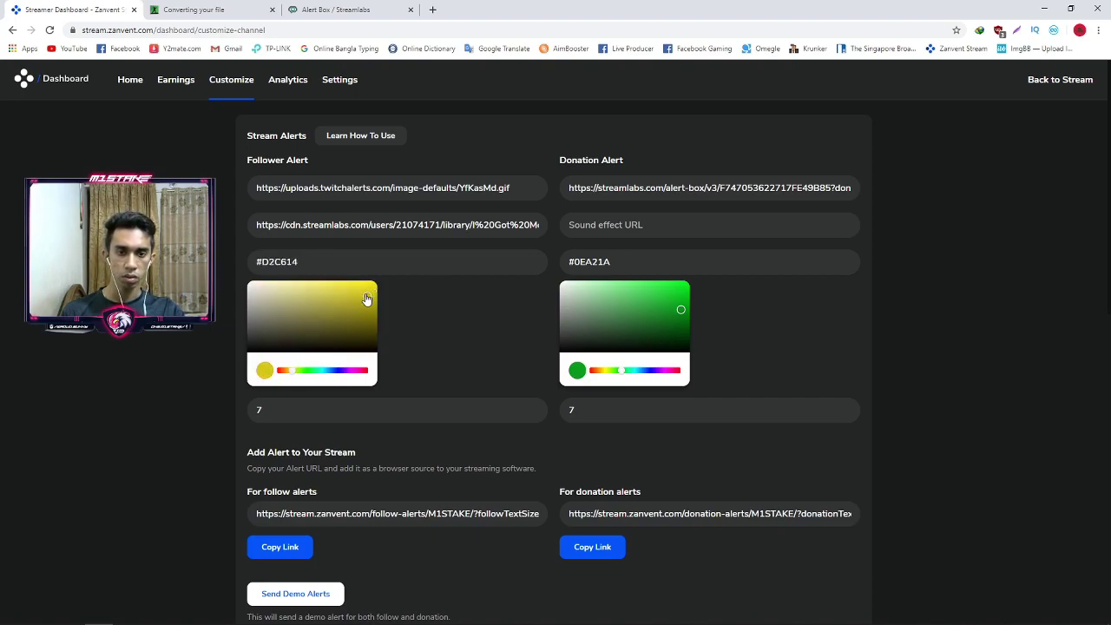
pyautogui.click(348, 372)
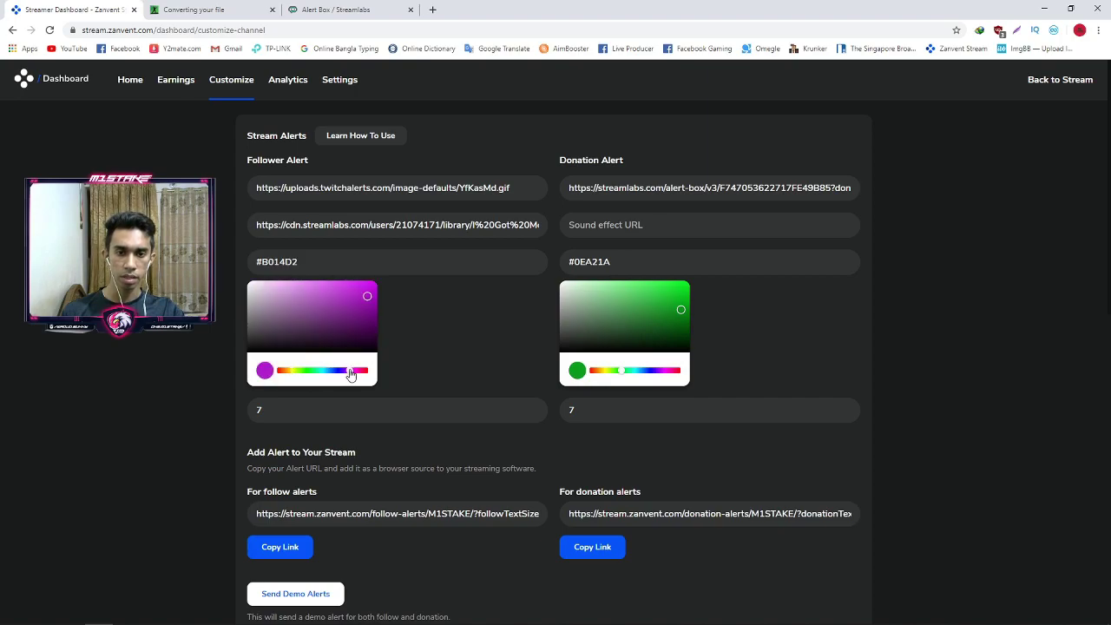
pyautogui.click(356, 372)
pyautogui.moveTo(366, 313); pyautogui.dragTo(367, 301)
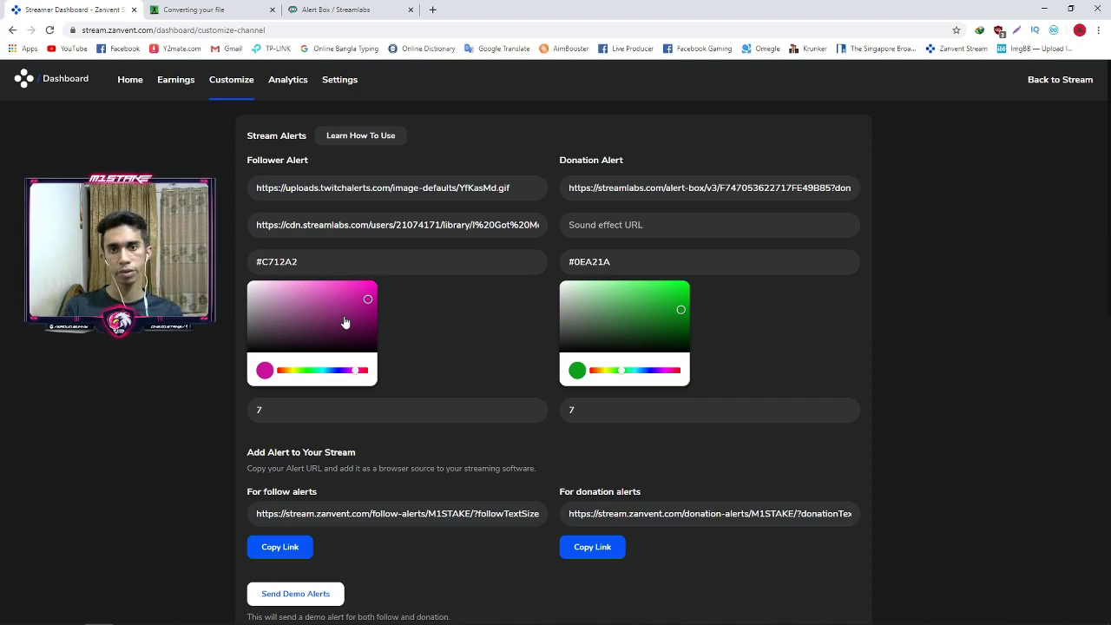
pyautogui.click(257, 553)
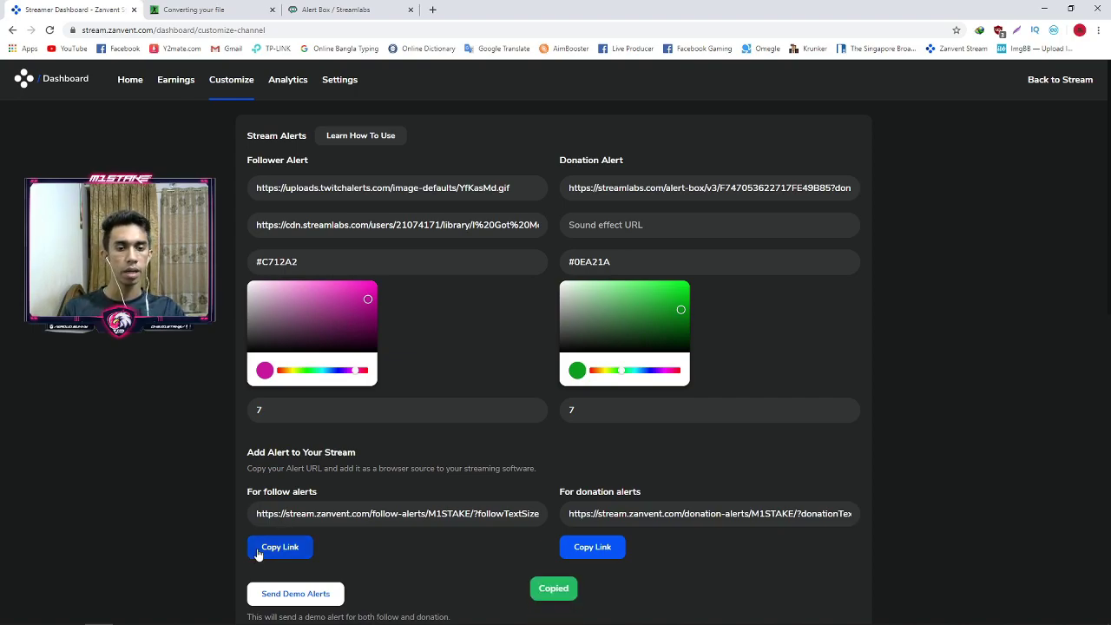
pyautogui.click(283, 616)
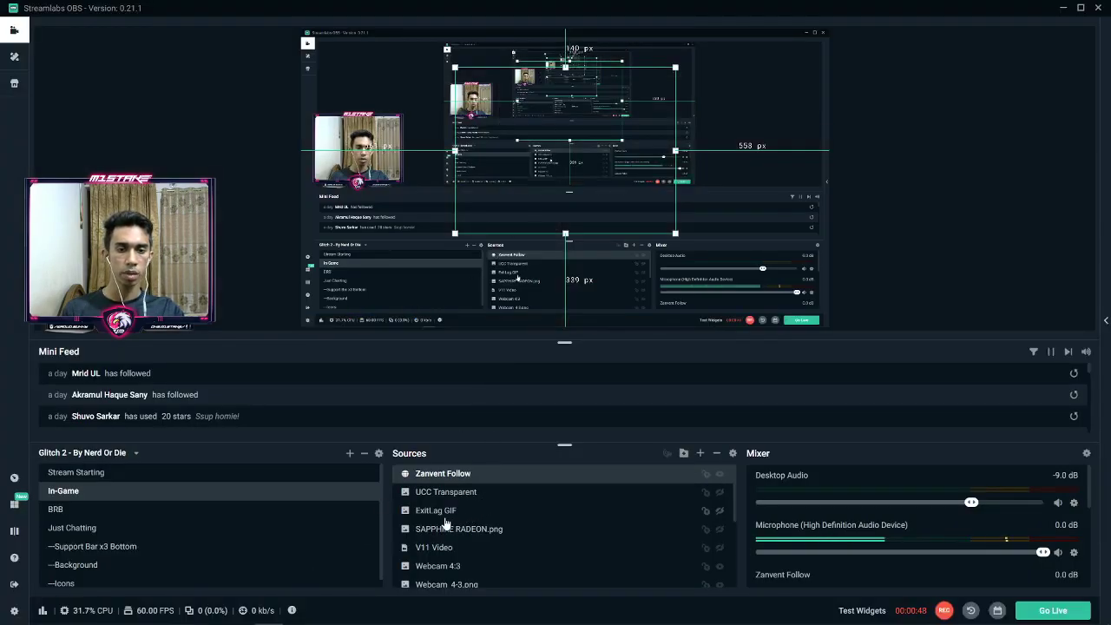
# Swap the Zanvent Follow source's URL for the freshly copied follow alert link and save.
pyautogui.doubleClick(446, 477)
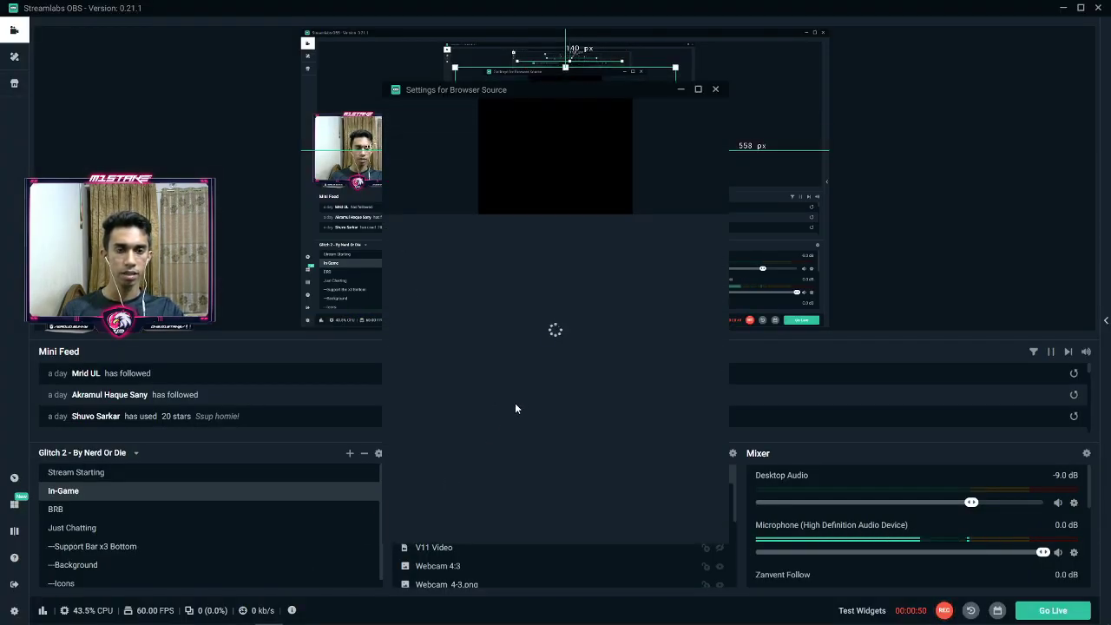
pyautogui.click(496, 249)
pyautogui.moveTo(496, 249); pyautogui.dragTo(730, 250)
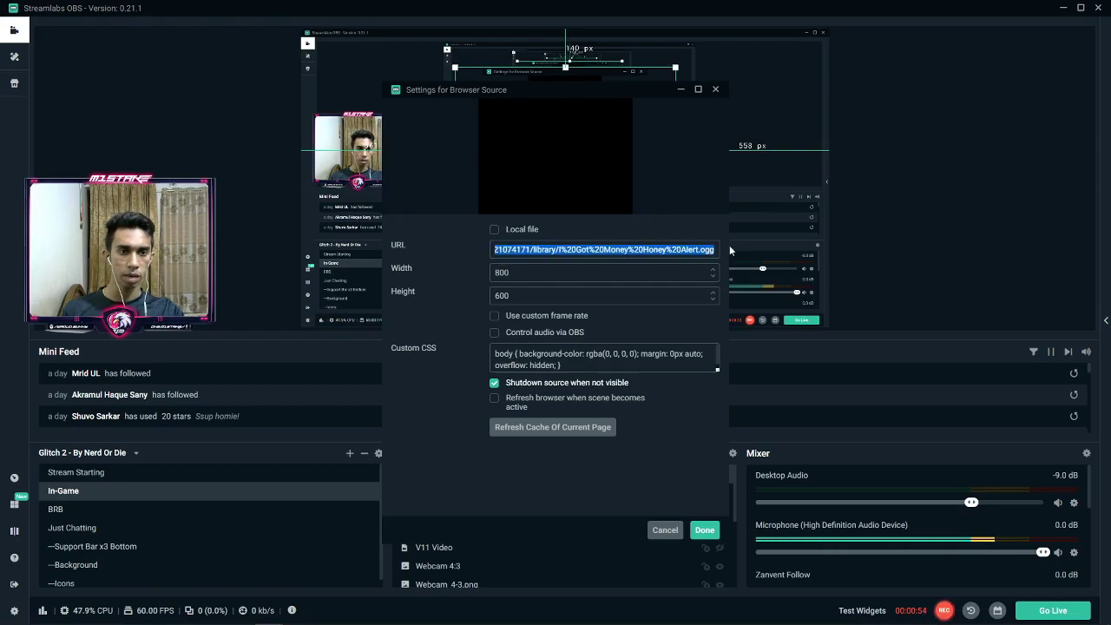
pyautogui.hotkey('ctrl', 'x')
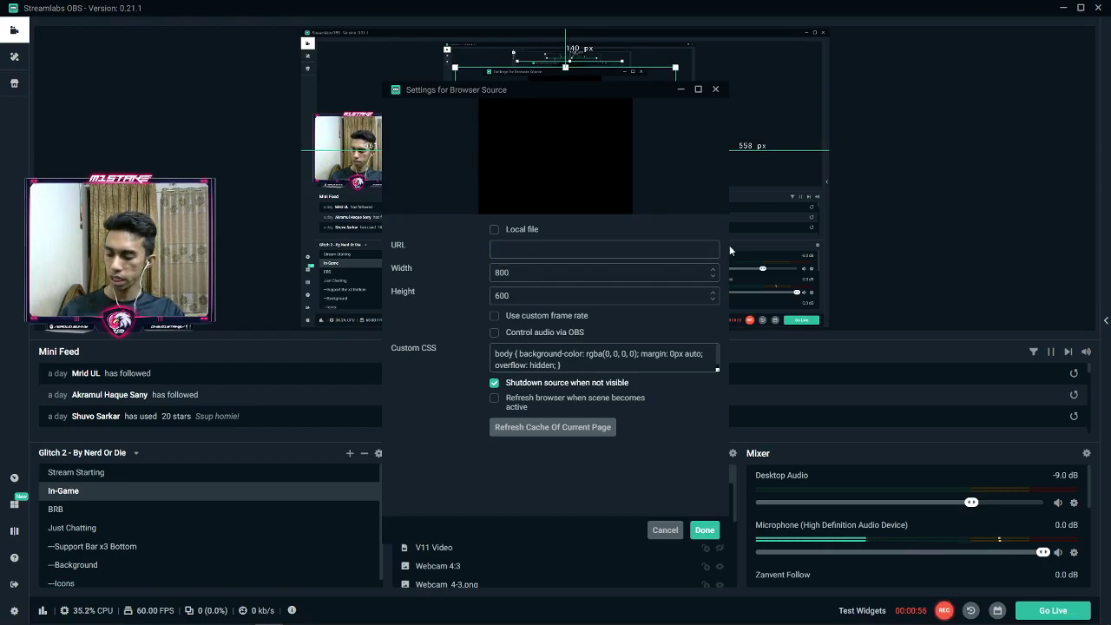
pyautogui.hotkey('ctrl', 'v')
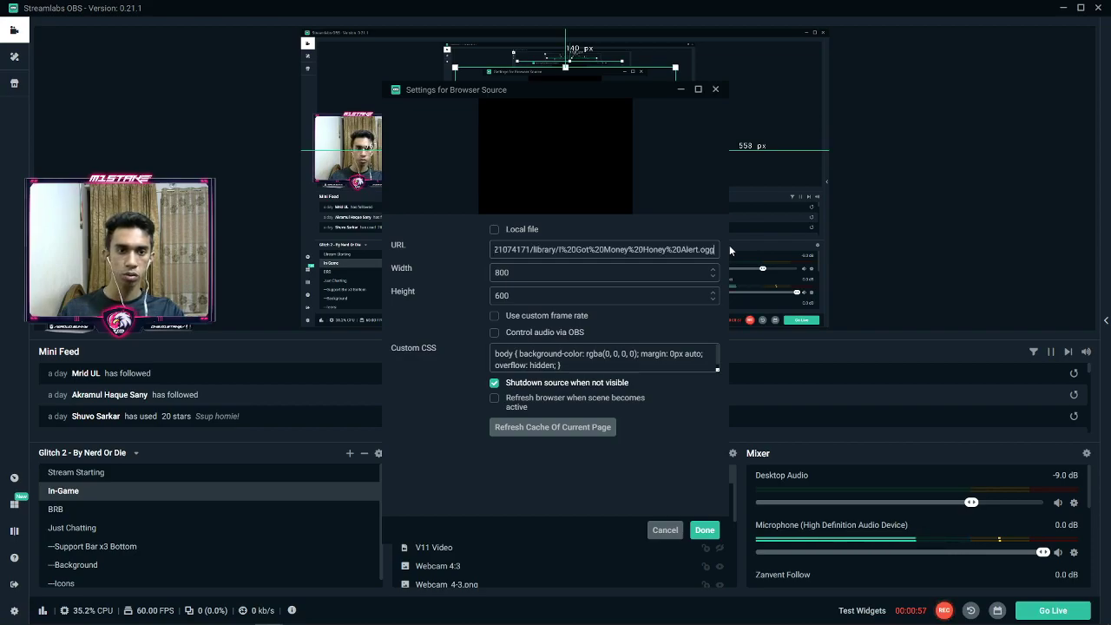
pyautogui.click(704, 529)
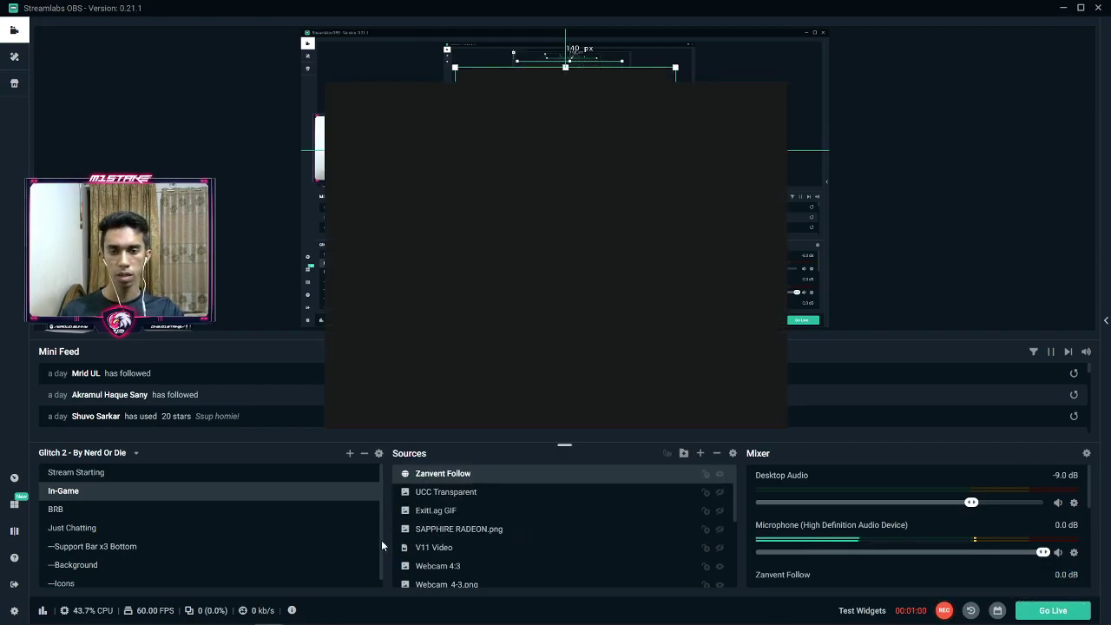
pyautogui.moveTo(366, 622)
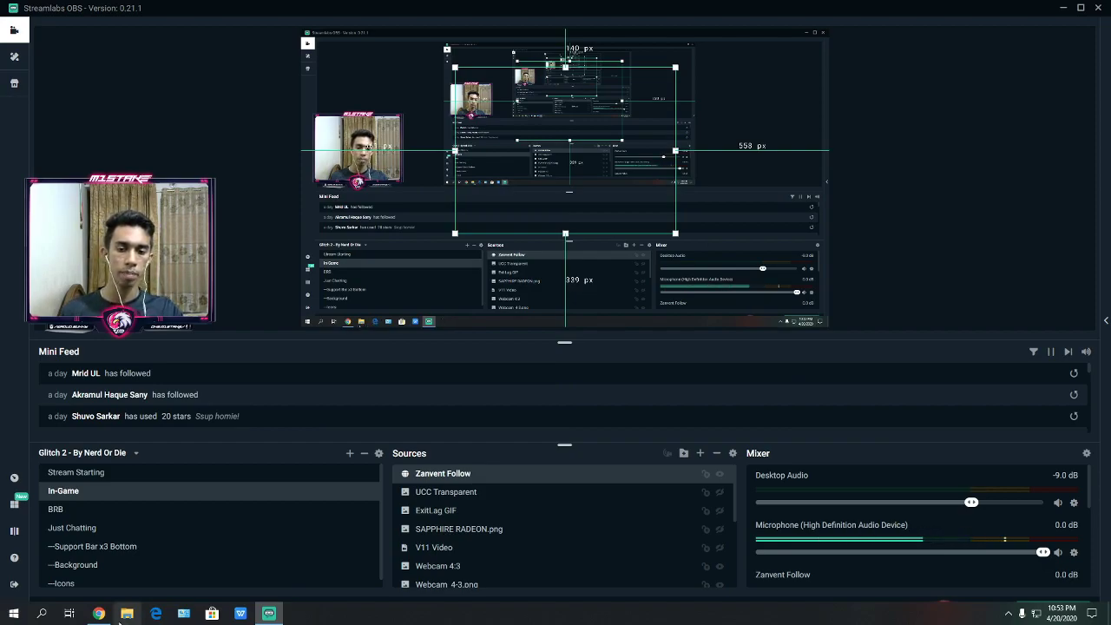
pyautogui.click(94, 614)
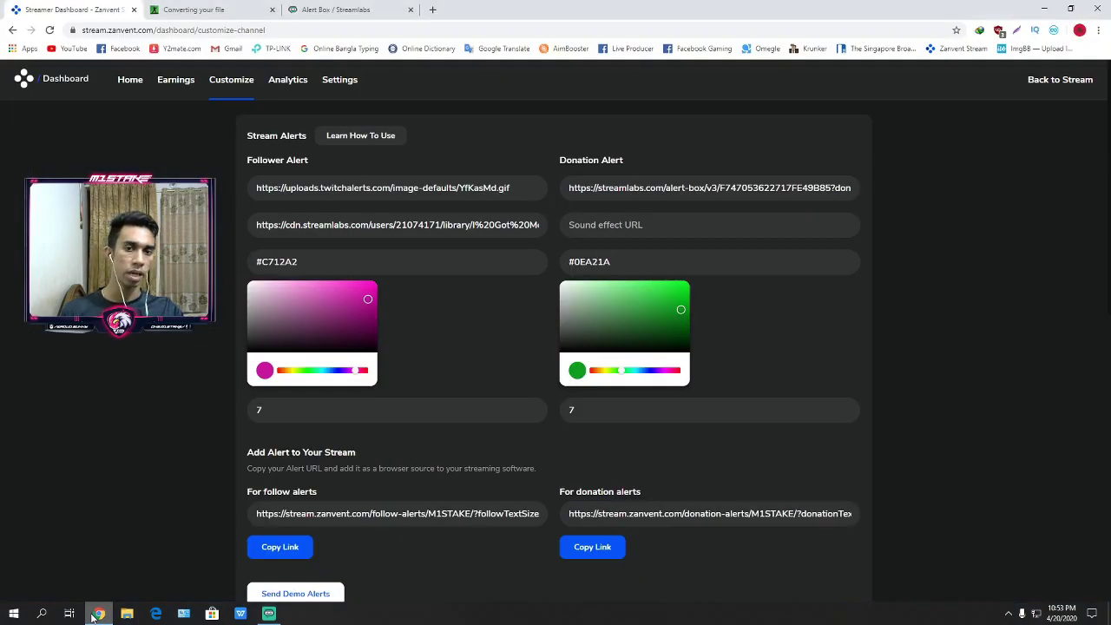